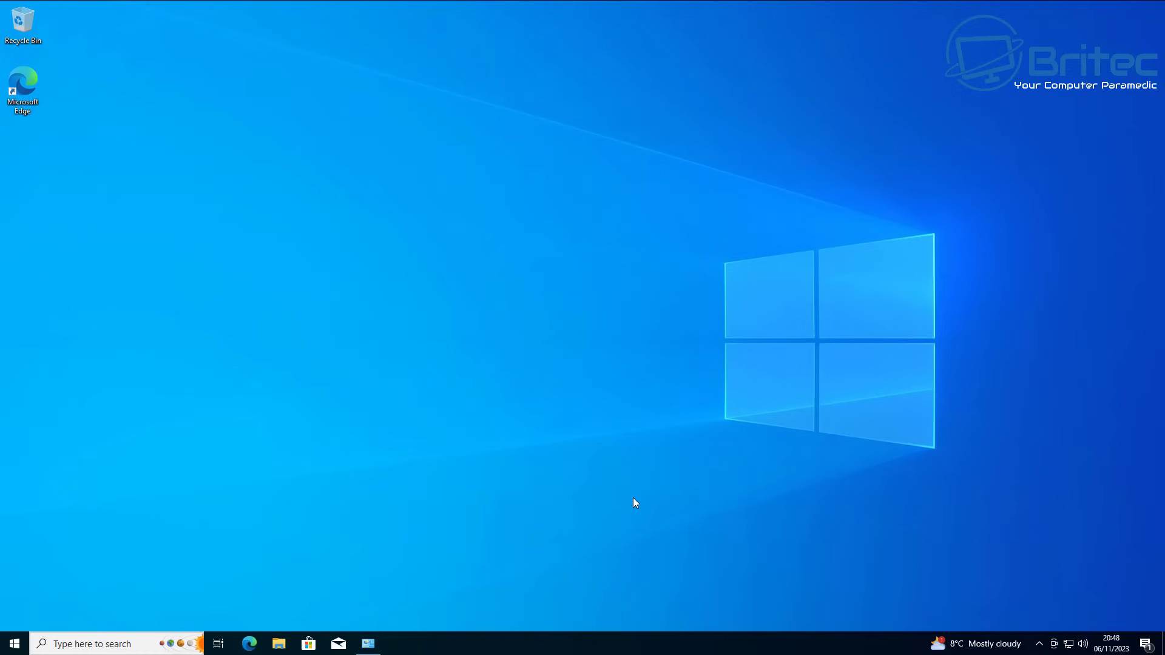
Step: Close the account settings window and sign out of the Windows account
{"action": "left_click", "coordinate": [367, 646]}
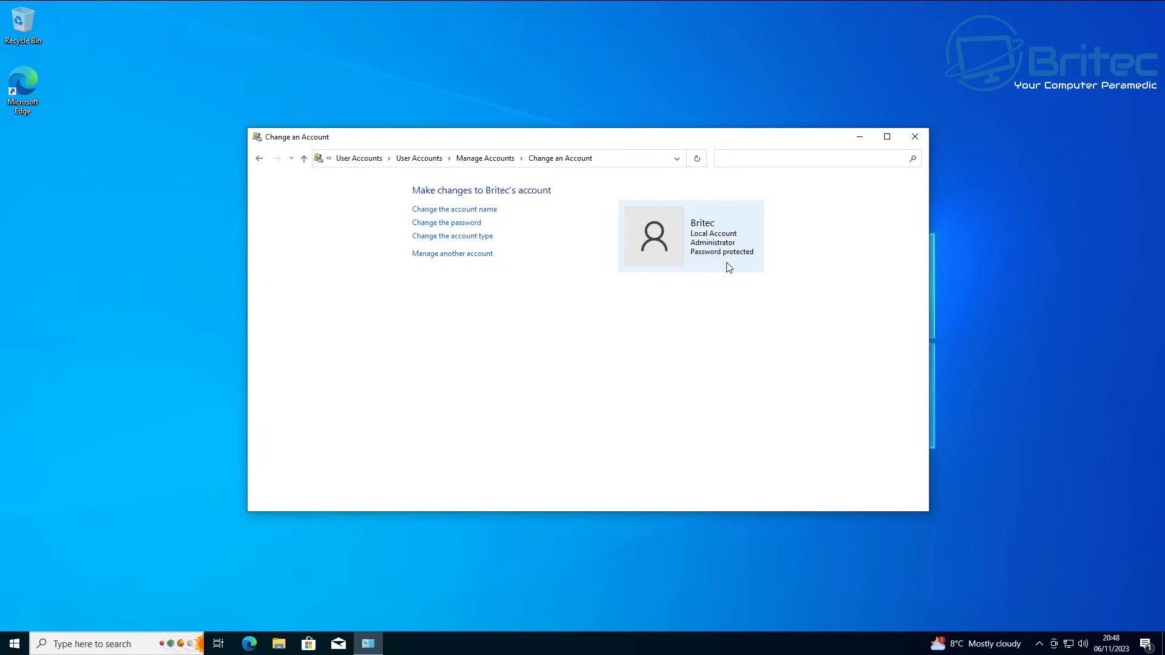
{"action": "left_click", "coordinate": [915, 137]}
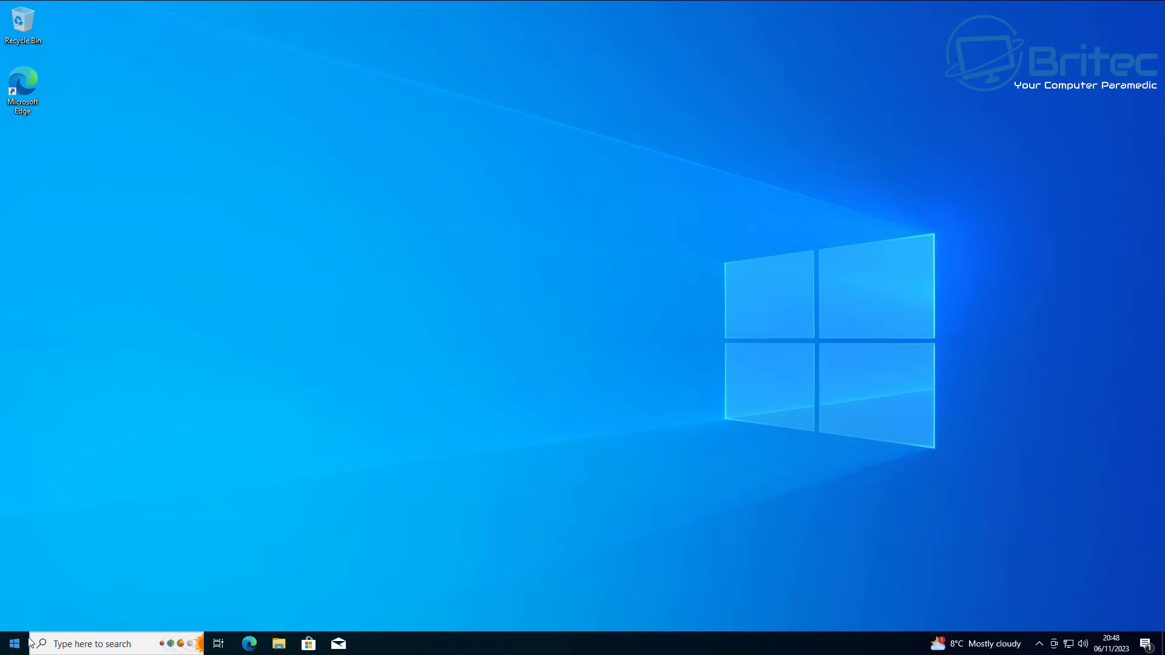
{"action": "left_click", "coordinate": [24, 646]}
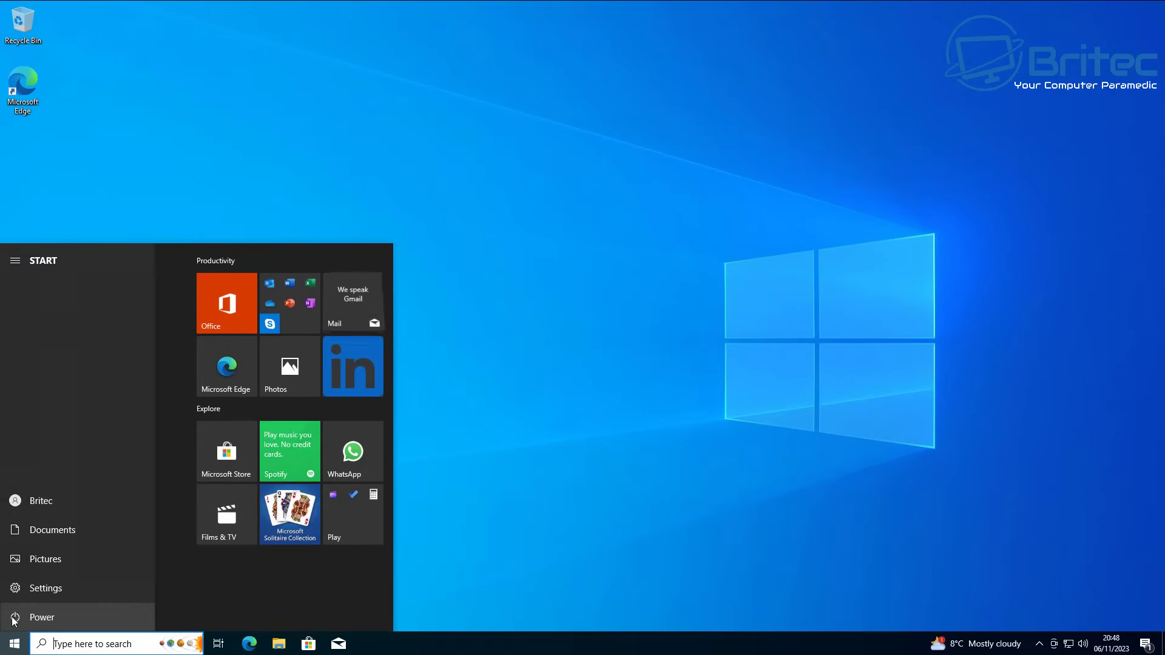
{"action": "left_click", "coordinate": [42, 617]}
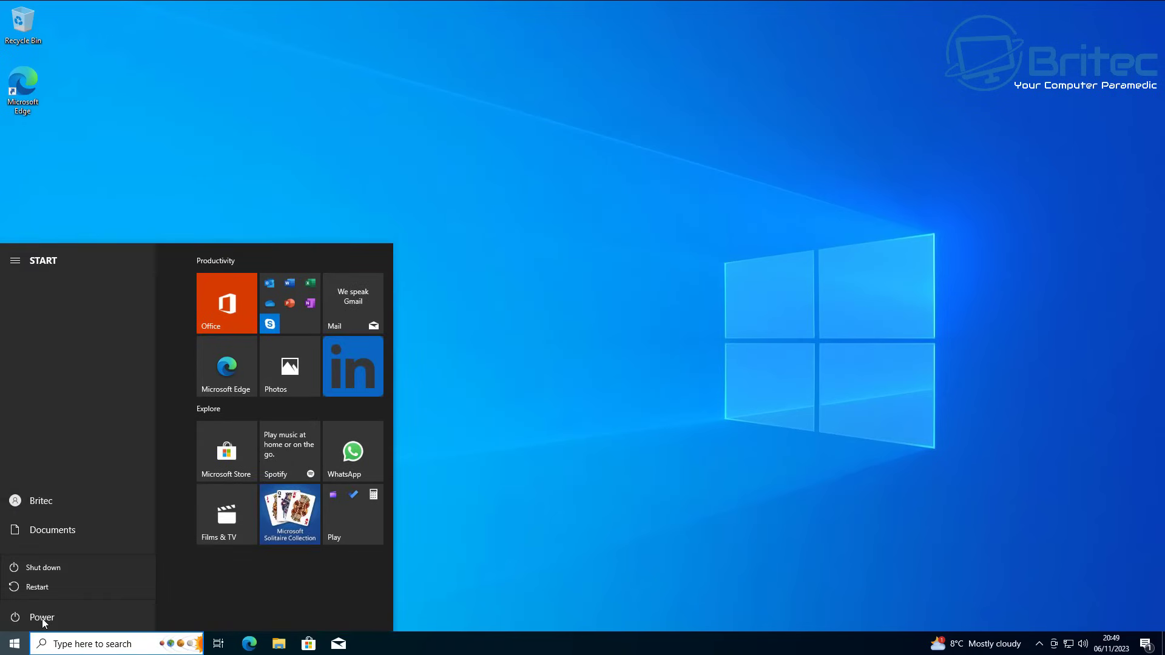
{"action": "left_click", "coordinate": [344, 592]}
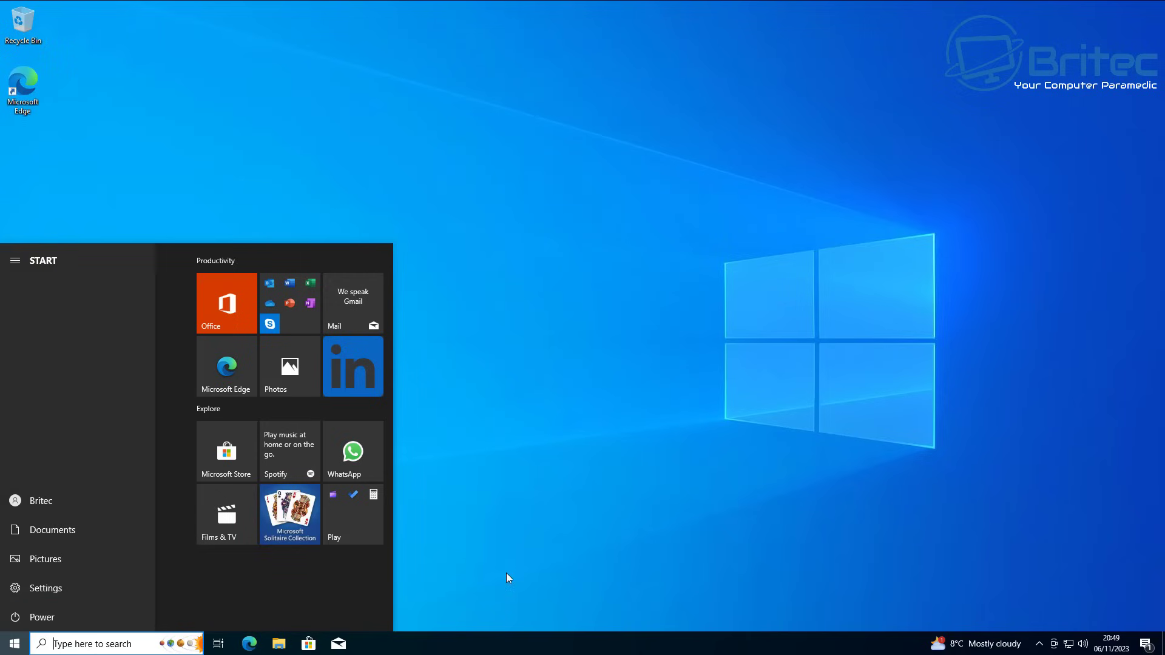
{"action": "left_click", "coordinate": [59, 503]}
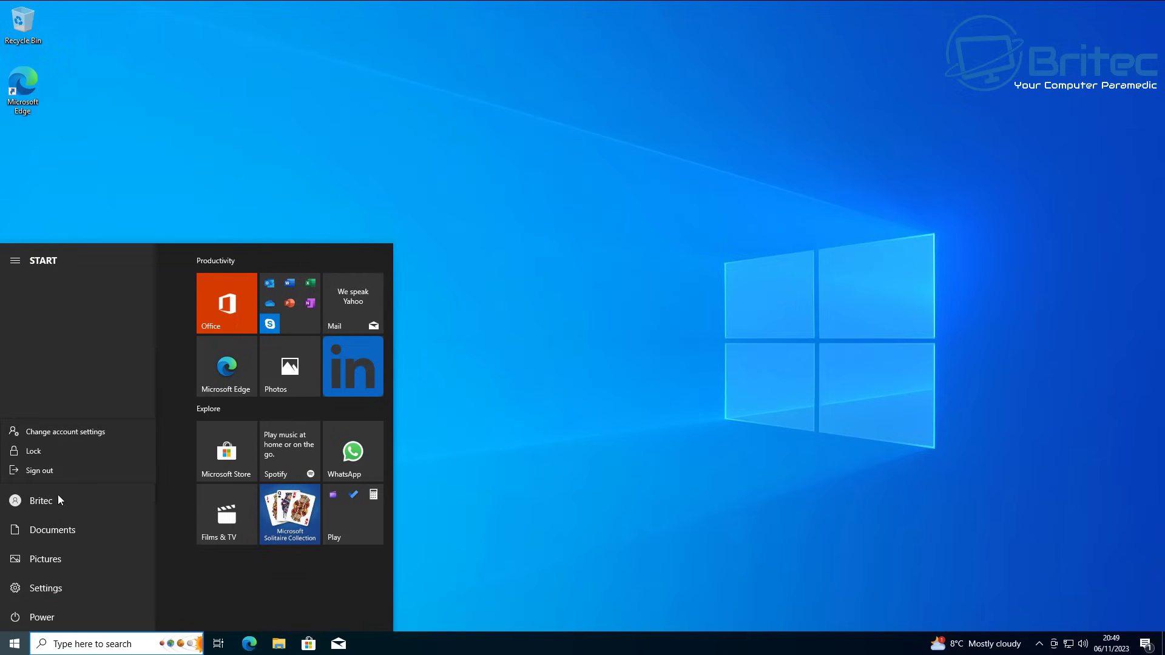
{"action": "left_click", "coordinate": [39, 470]}
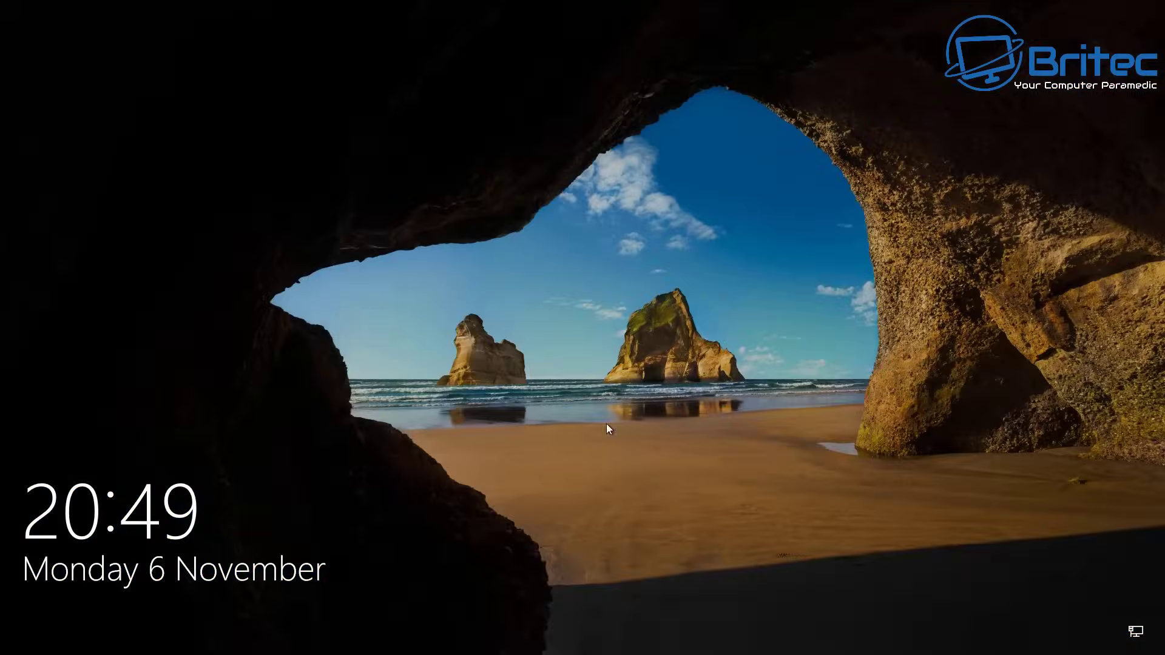
Step: Sign back in with the account password
{"action": "left_click", "coordinate": [606, 423]}
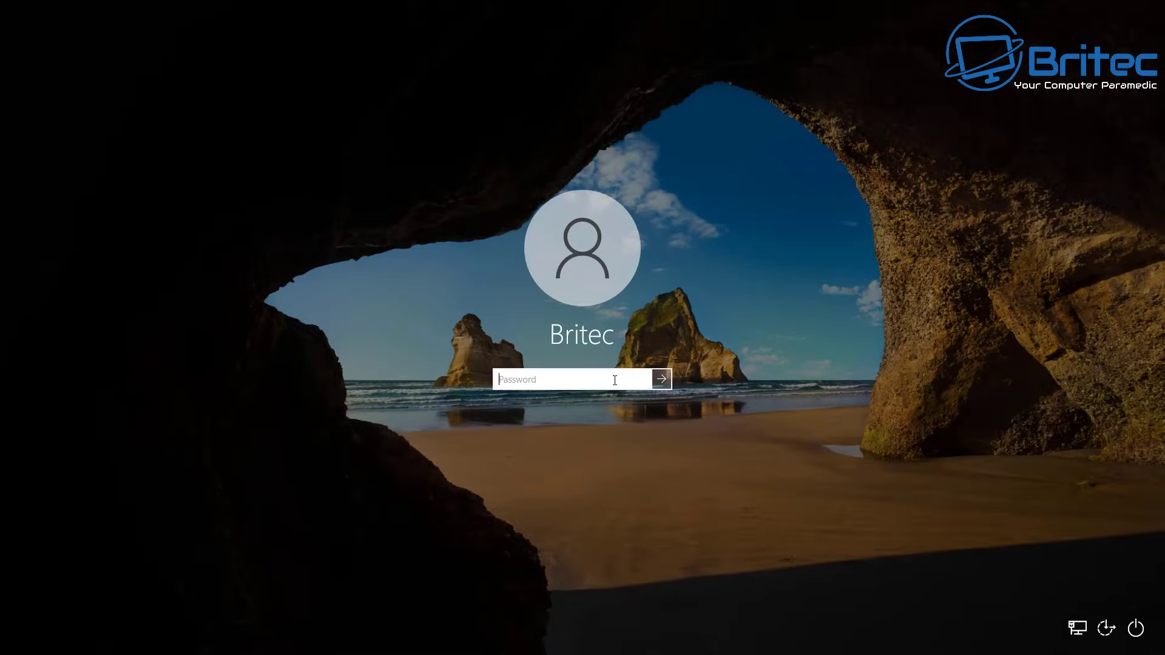
{"action": "type", "text": "a"}
{"action": "key", "text": "Return"}
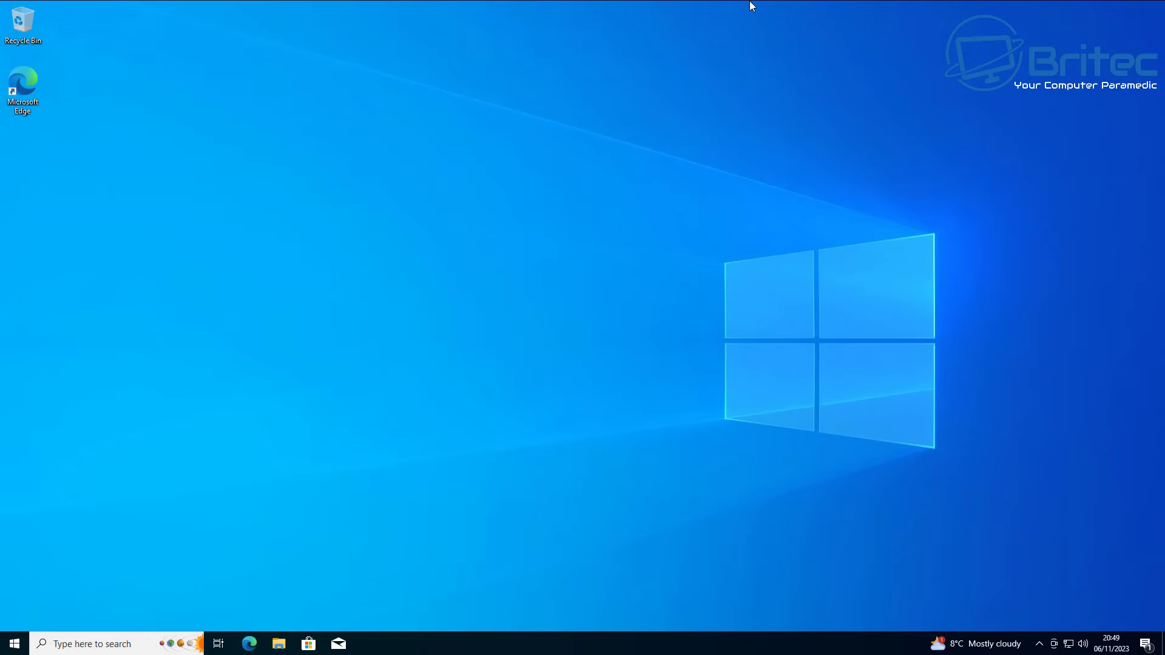
Step: Launch Registry Editor by searching 'regedit' and approve the administrator prompt
{"action": "left_click", "coordinate": [146, 642]}
{"action": "type", "text": "regedit"}
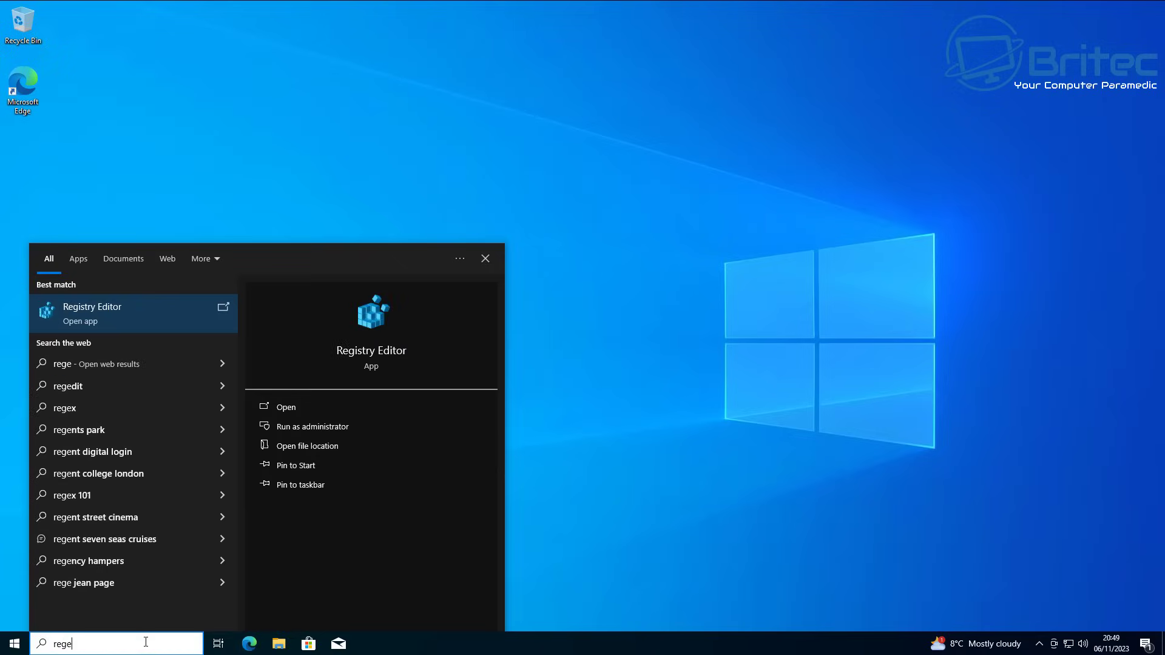
{"action": "left_click", "coordinate": [126, 318]}
{"action": "left_click", "coordinate": [541, 407]}
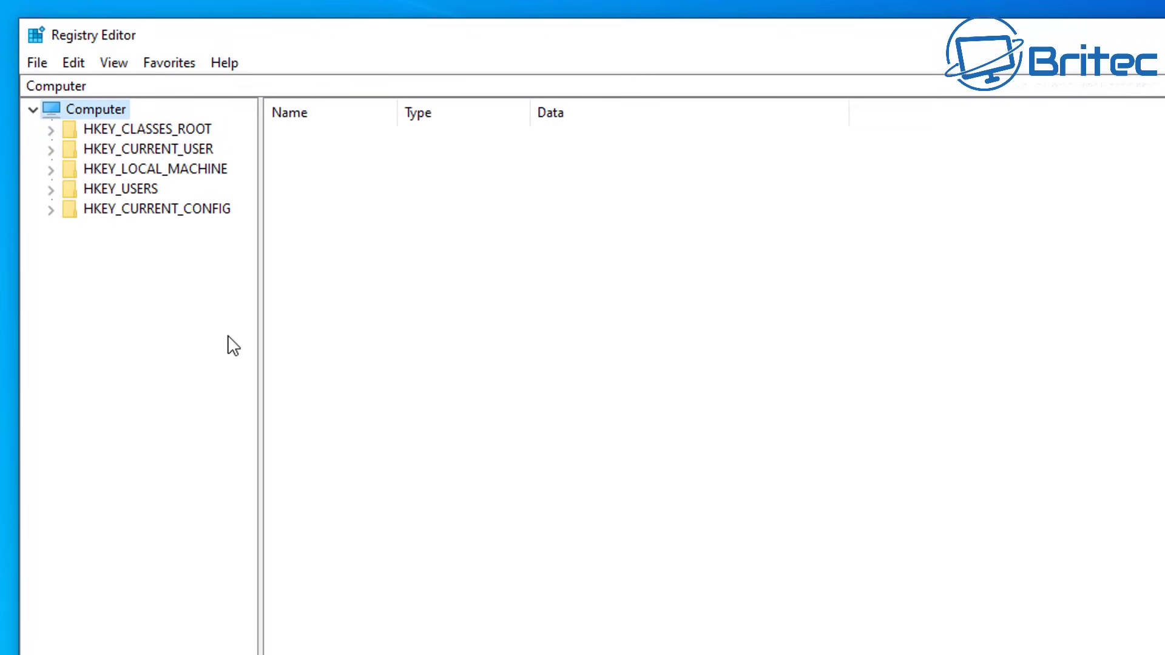
Step: Expand HKEY_LOCAL_MACHINE and SOFTWARE, widening the key tree pane
{"action": "left_click", "coordinate": [176, 171]}
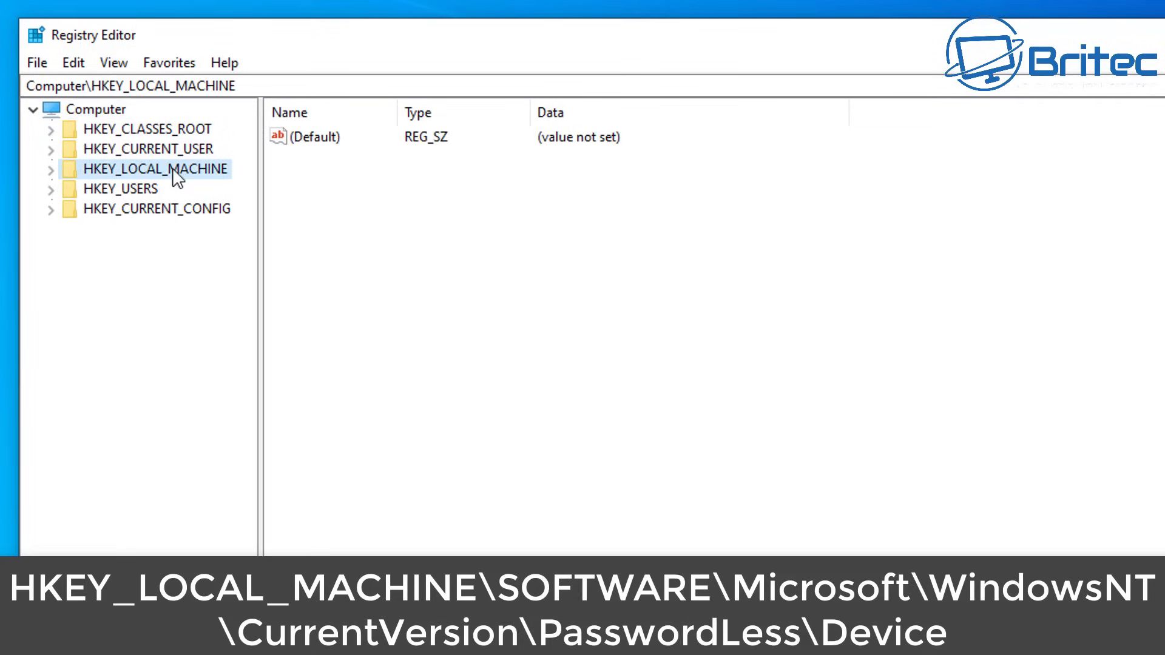
{"action": "left_click", "coordinate": [53, 176]}
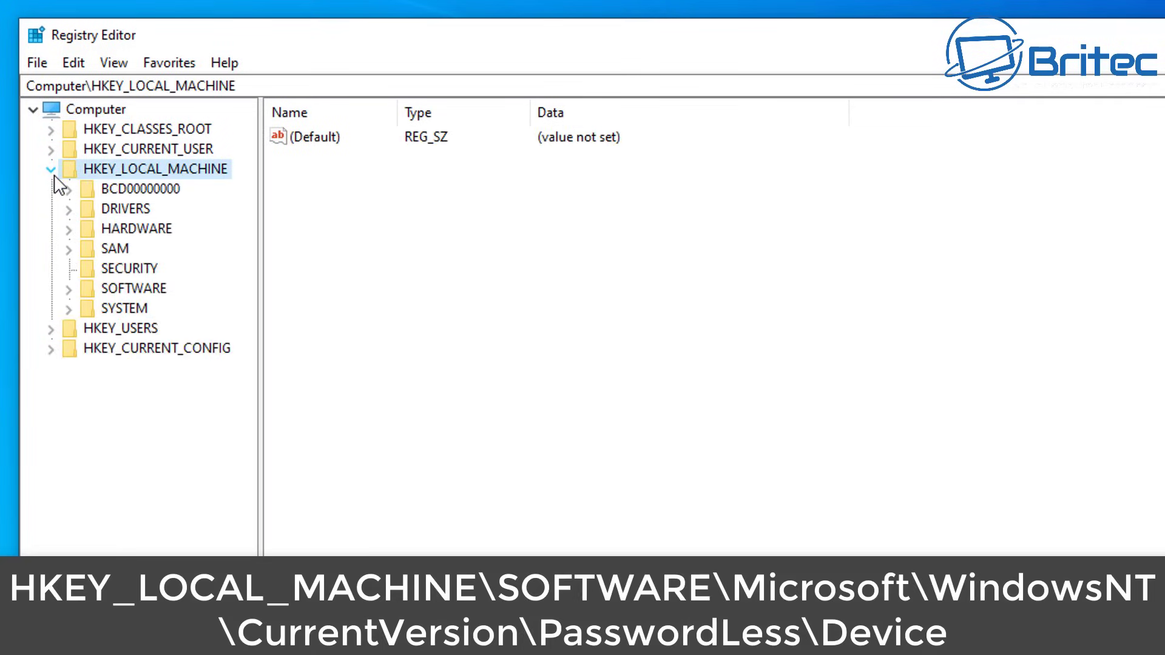
{"action": "left_click", "coordinate": [132, 289]}
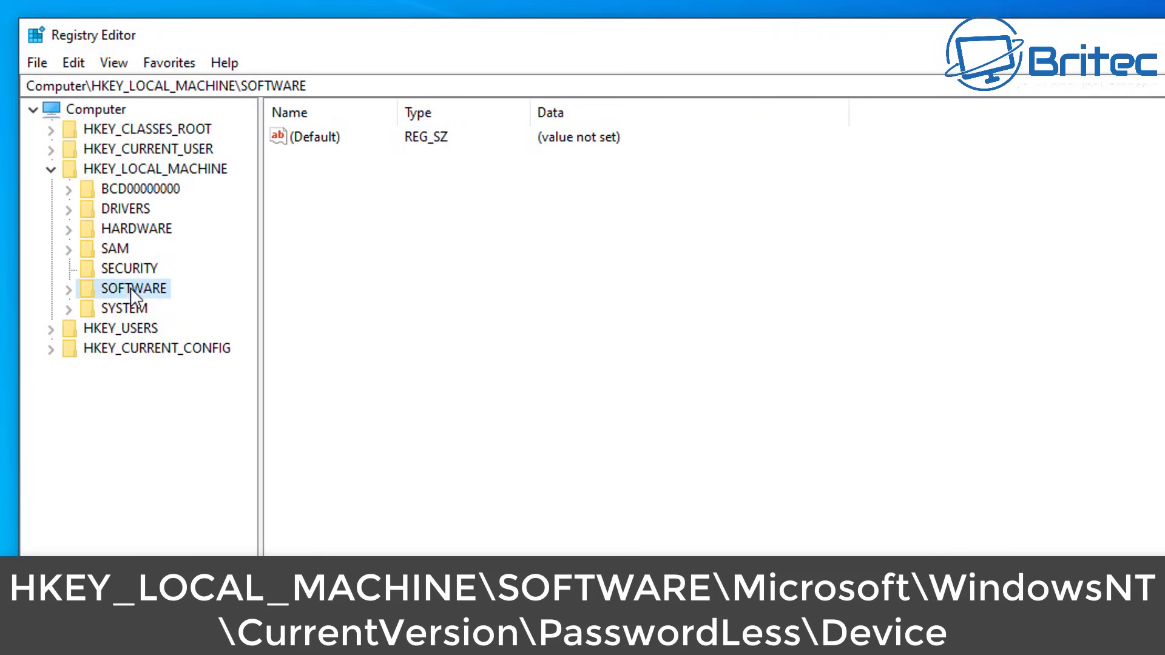
{"action": "left_click", "coordinate": [68, 290]}
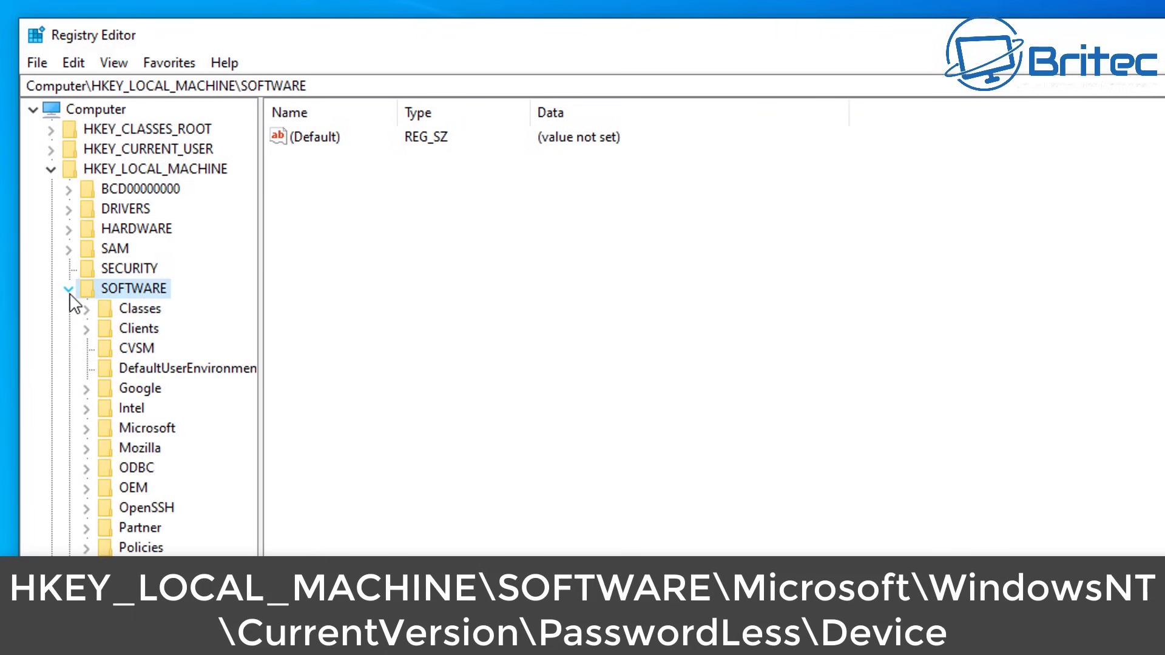
{"action": "left_click_drag", "start_coordinate": [262, 438], "coordinate": [346, 449]}
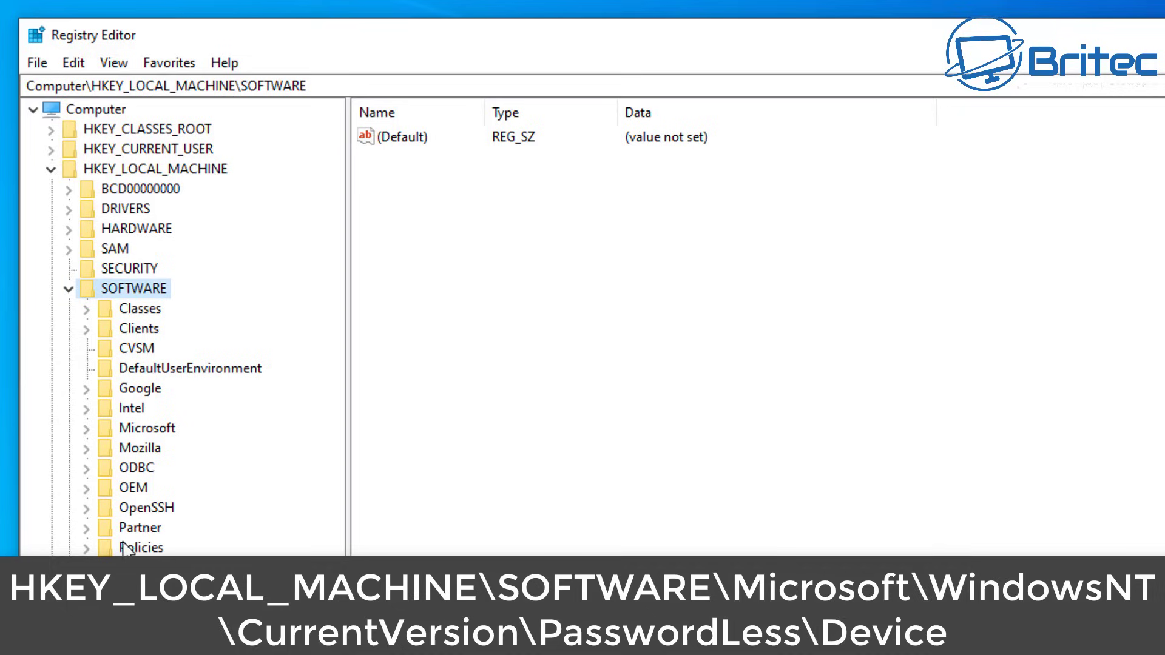
Step: Expand Microsoft and then Windows NT to reveal the CurrentVersion key
{"action": "left_click", "coordinate": [149, 429]}
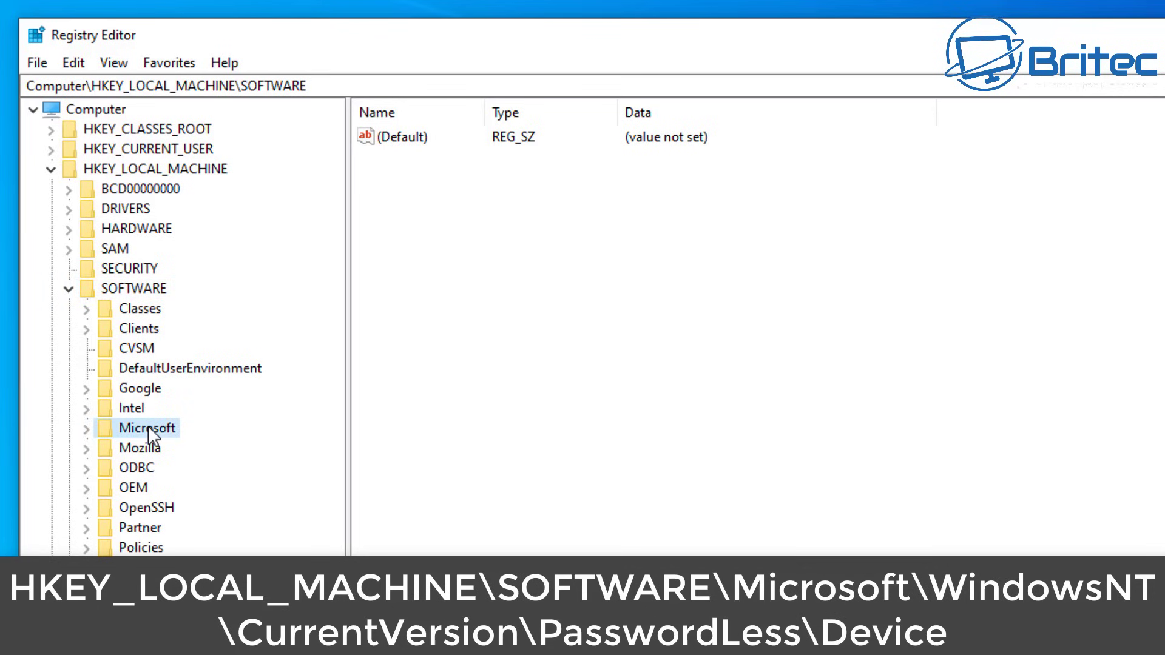
{"action": "left_click", "coordinate": [86, 429]}
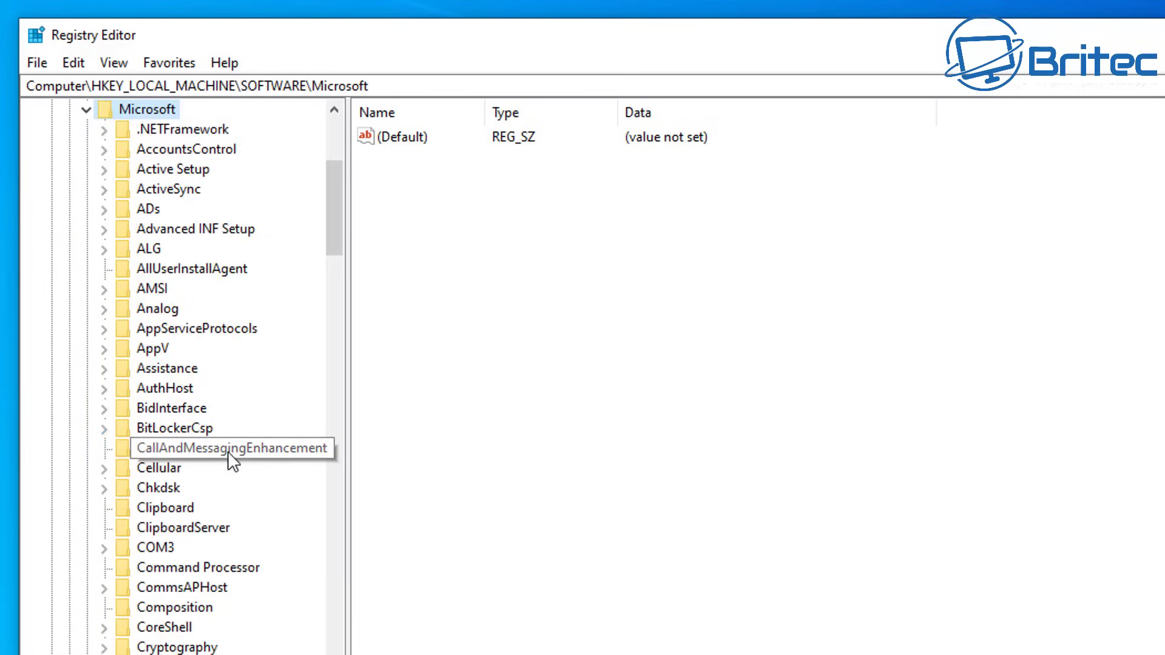
{"action": "scroll", "coordinate": [228, 453], "scroll_direction": "down", "scroll_amount": 4}
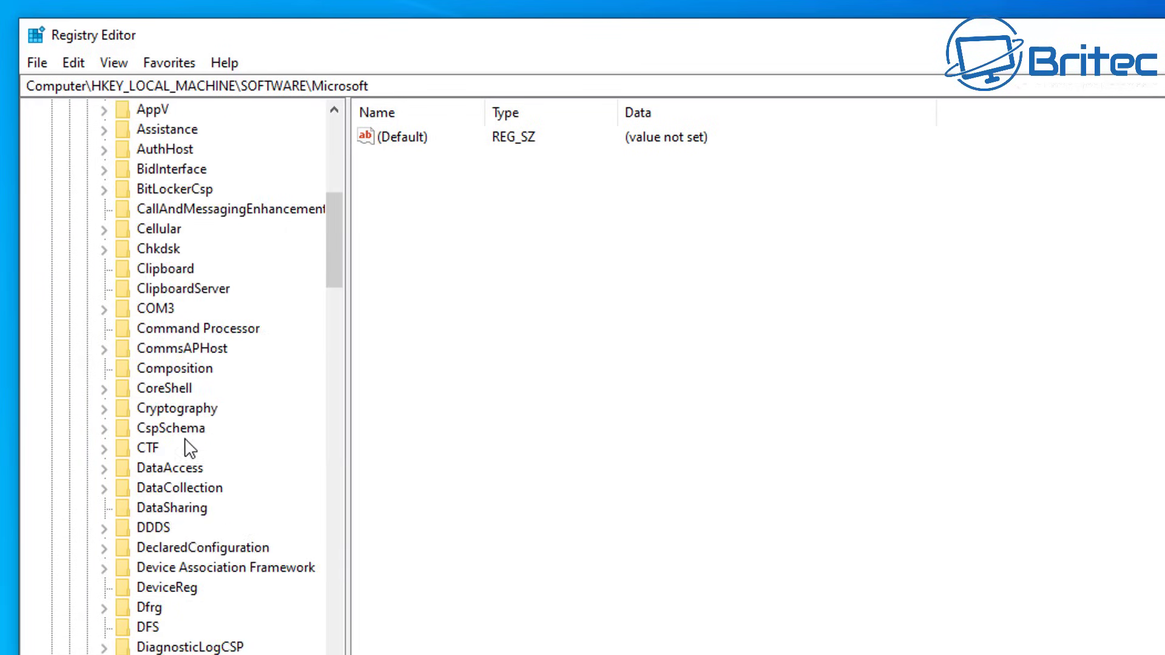
{"action": "scroll", "coordinate": [190, 449], "scroll_direction": "down", "scroll_amount": 17}
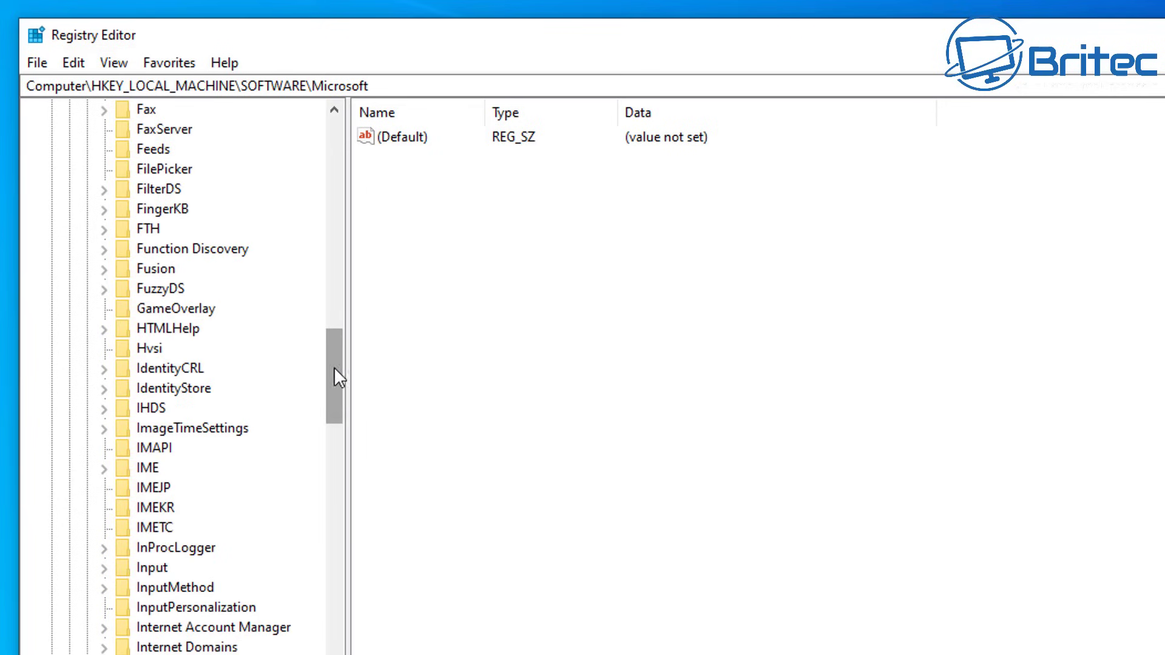
{"action": "left_click_drag", "start_coordinate": [335, 371], "coordinate": [340, 654]}
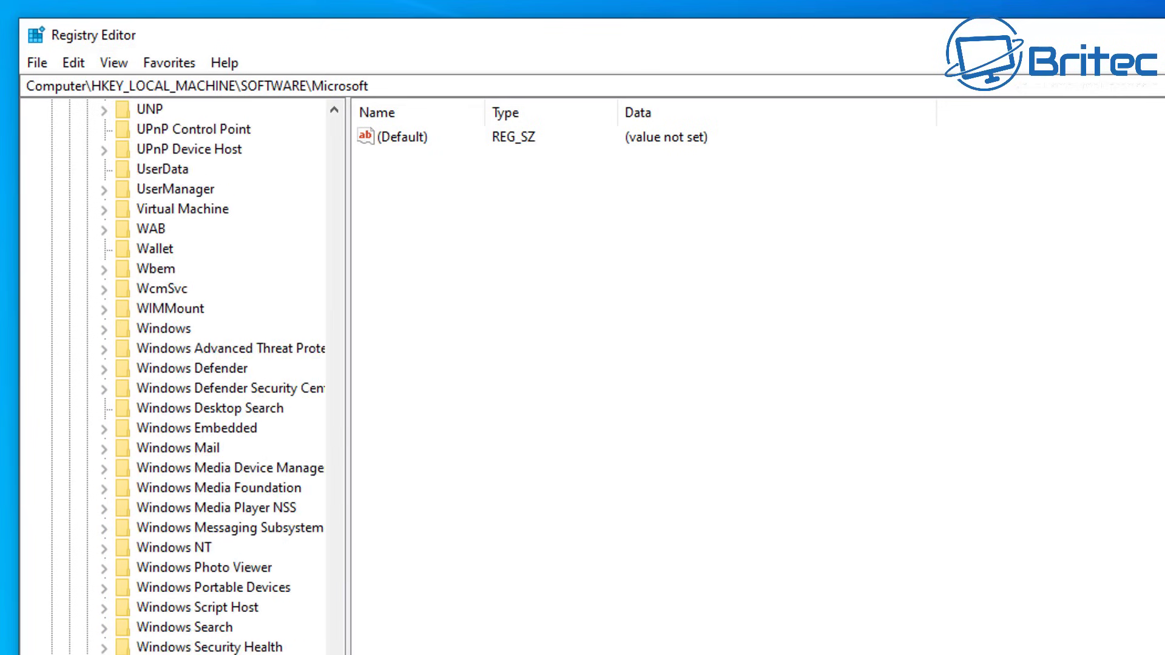
{"action": "left_click", "coordinate": [173, 549]}
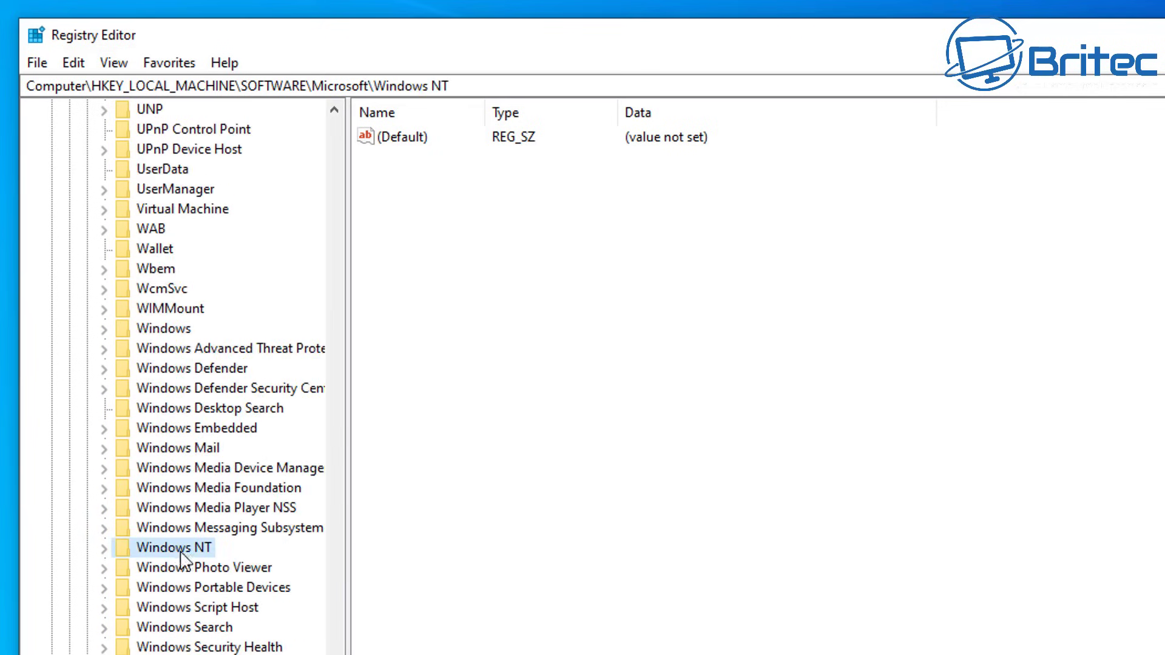
{"action": "scroll", "coordinate": [188, 564], "scroll_direction": "down", "scroll_amount": 5}
{"action": "left_click", "coordinate": [103, 268]}
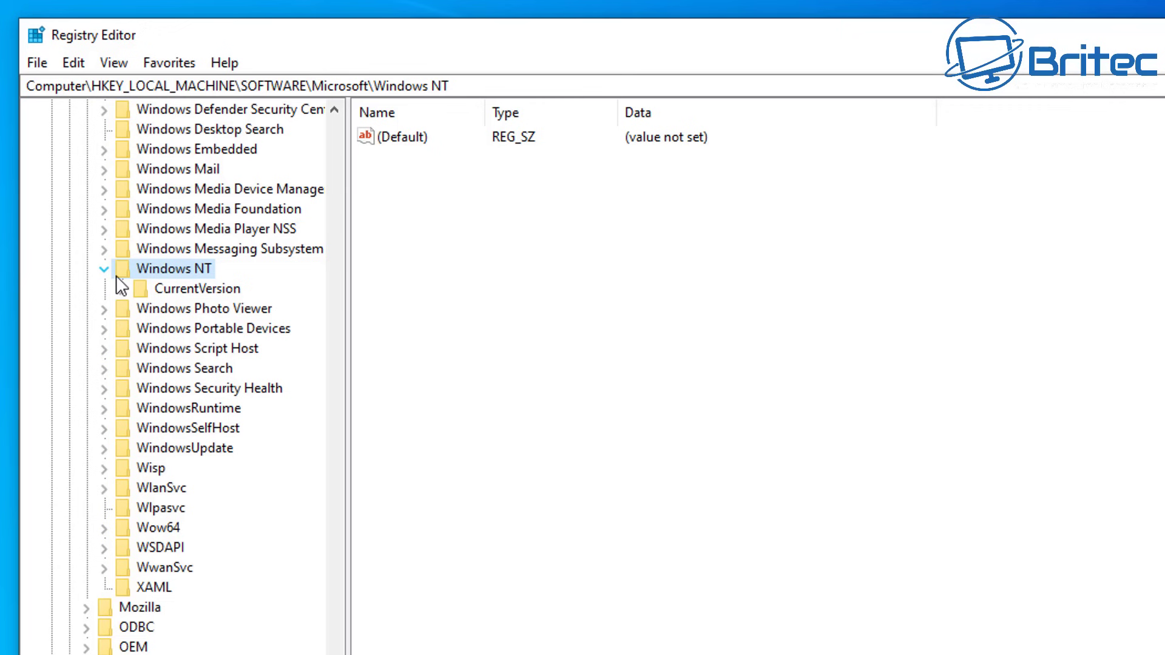
Step: Go to CurrentVersion\PasswordLess\Device and widen the Name column to read DevicePasswordLessBuildVersion
{"action": "left_click", "coordinate": [191, 289]}
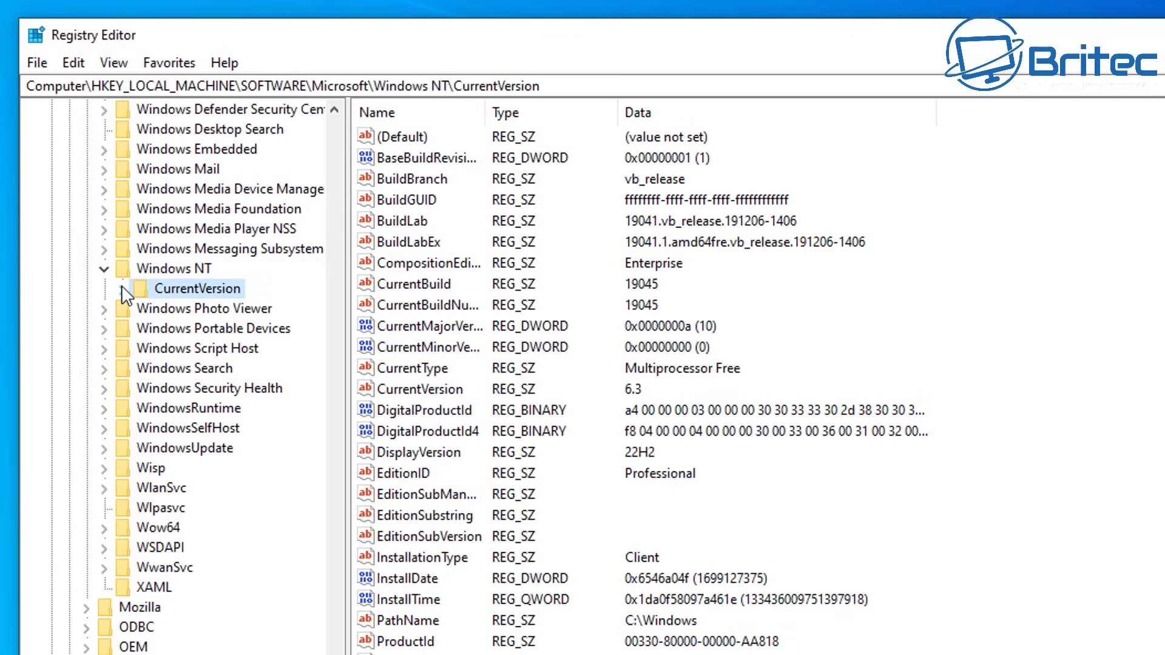
{"action": "left_click", "coordinate": [121, 289]}
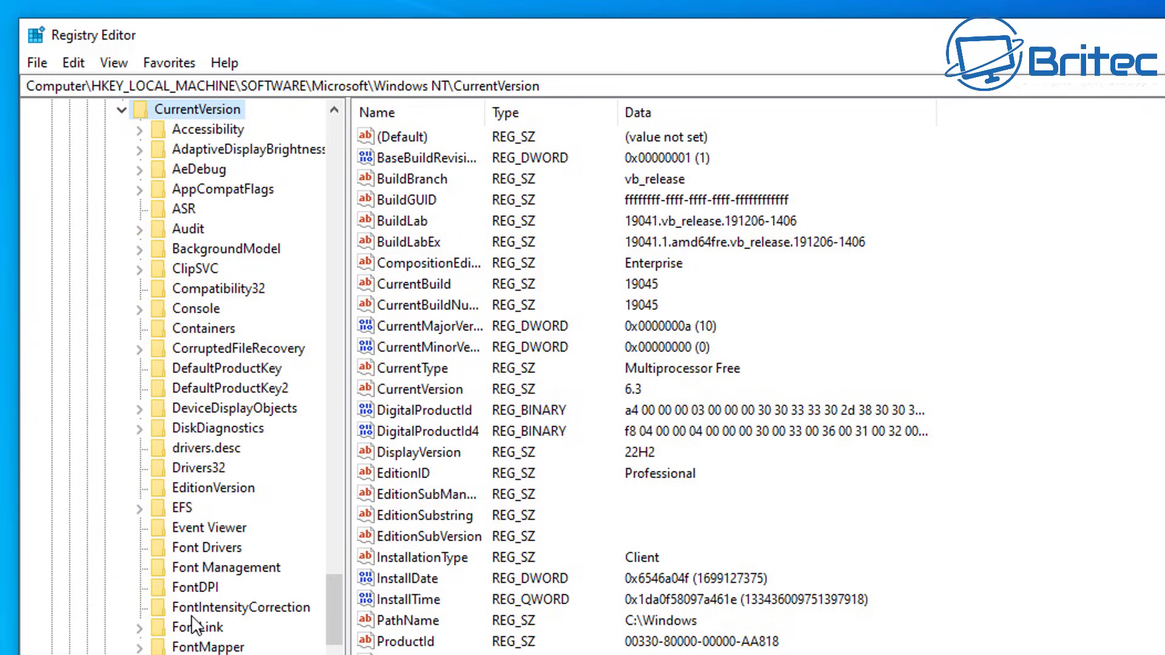
{"action": "scroll", "coordinate": [193, 624], "scroll_direction": "down", "scroll_amount": 8}
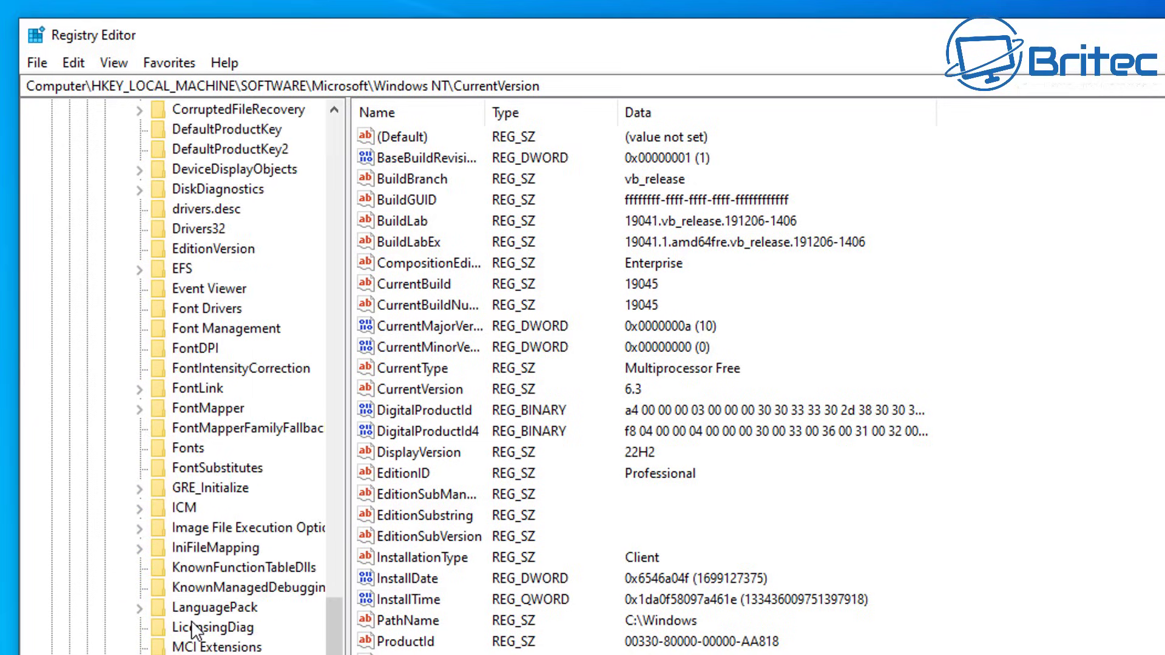
{"action": "scroll", "coordinate": [192, 623], "scroll_direction": "down", "scroll_amount": 4}
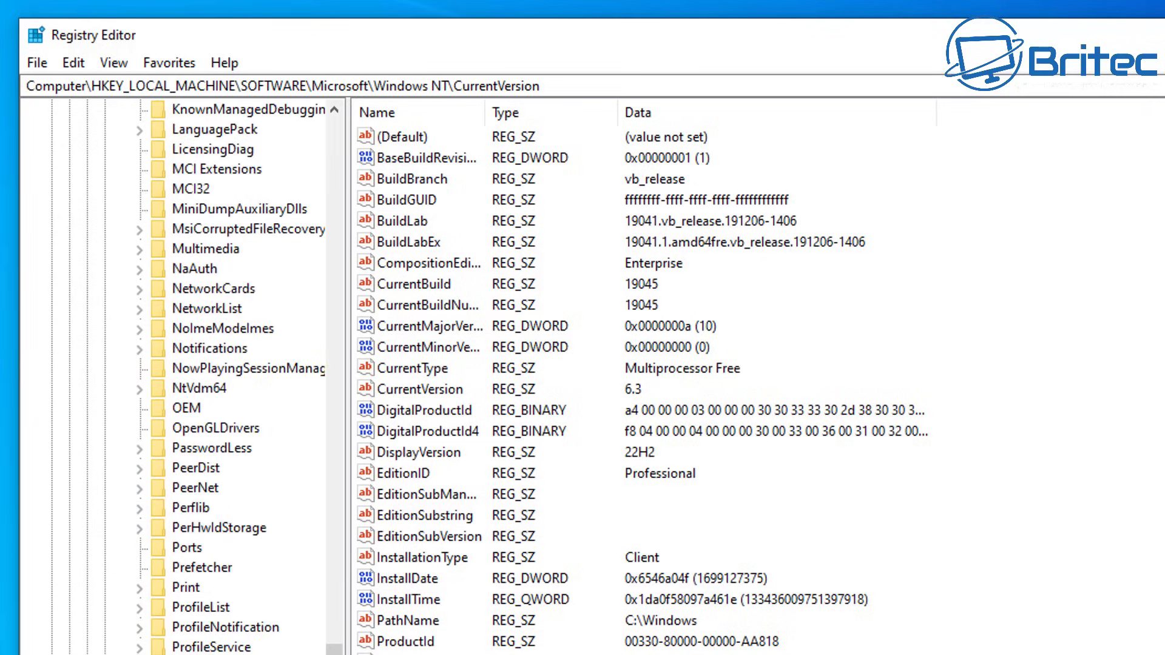
{"action": "left_click", "coordinate": [203, 449]}
{"action": "left_click", "coordinate": [139, 449]}
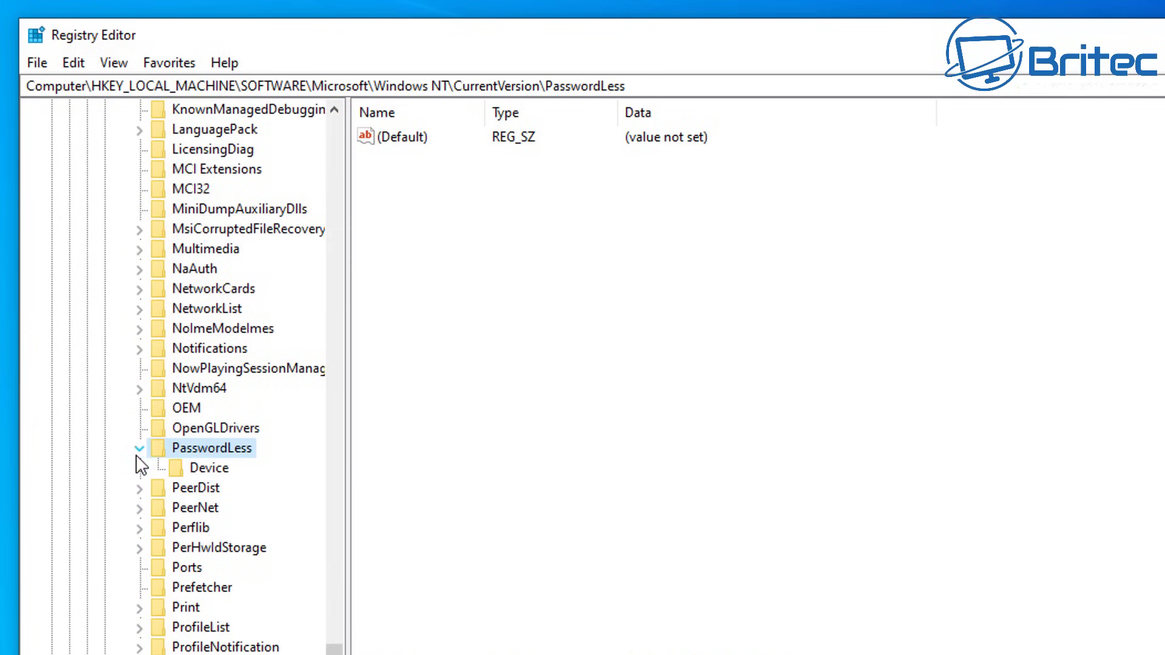
{"action": "left_click", "coordinate": [205, 467]}
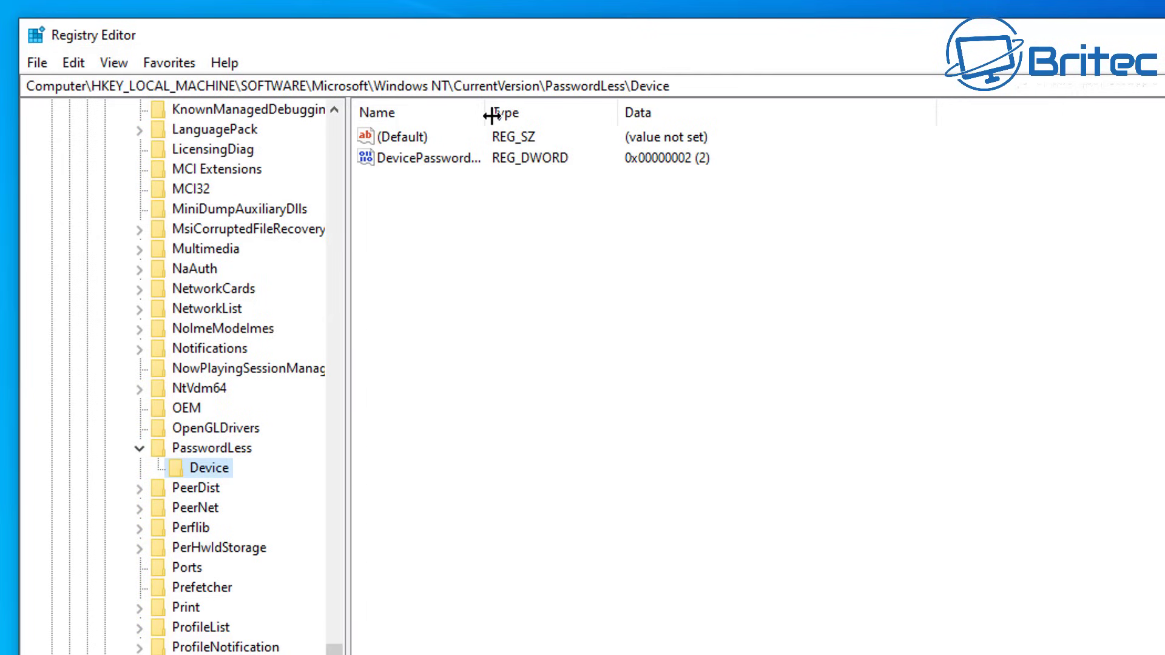
{"action": "left_click_drag", "start_coordinate": [486, 113], "coordinate": [583, 105]}
Step: Change DevicePasswordLessBuildVersion's value data from 2 to 0 and confirm
{"action": "left_click", "coordinate": [559, 121]}
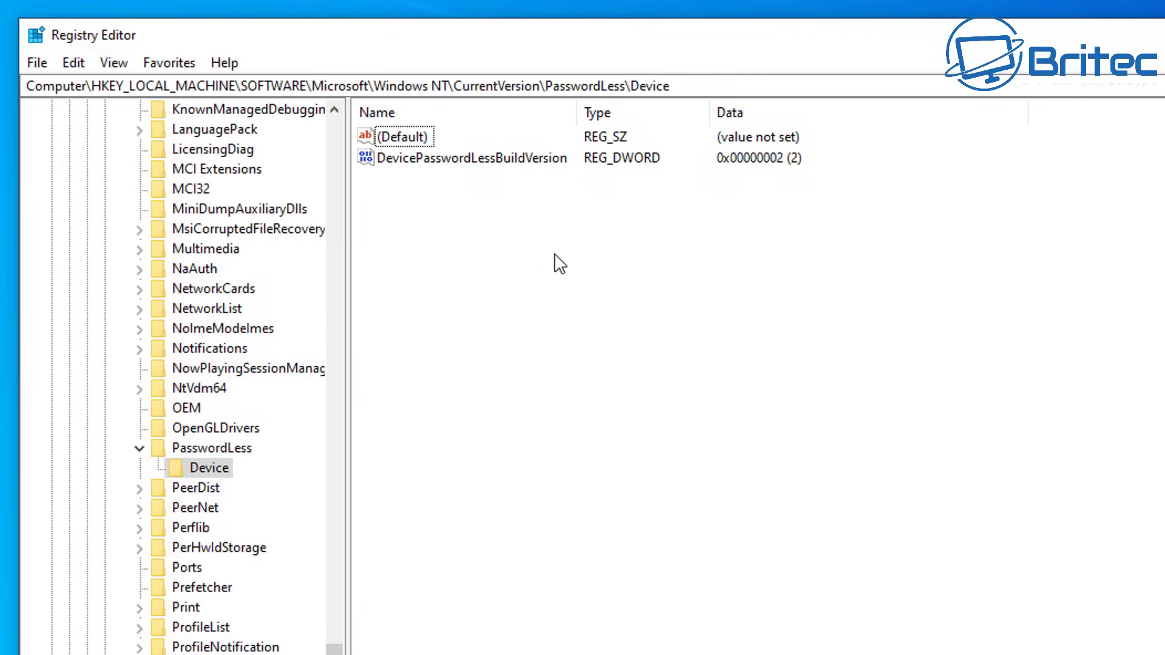
{"action": "left_click", "coordinate": [430, 160]}
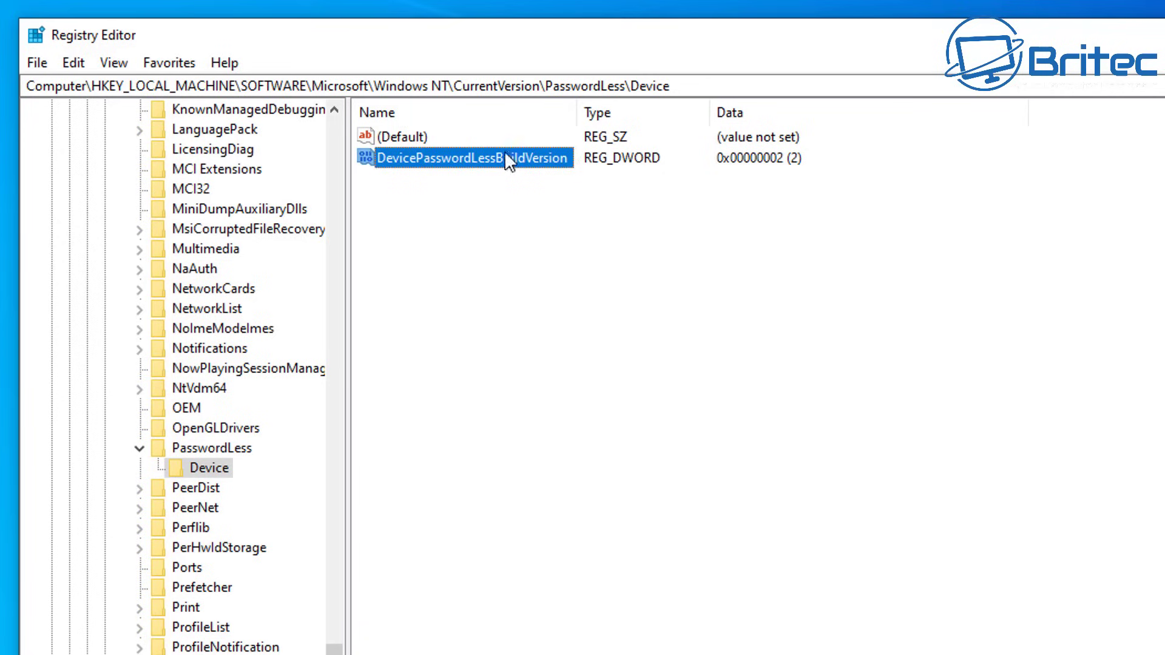
{"action": "double_click", "coordinate": [456, 157]}
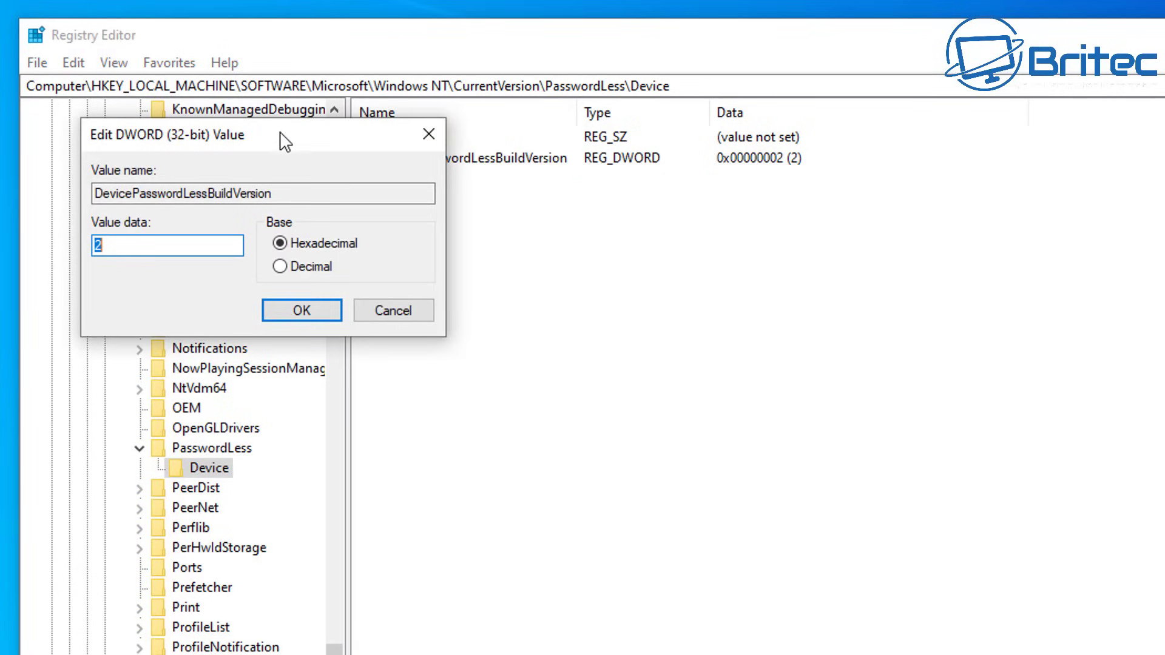
{"action": "left_click_drag", "start_coordinate": [625, 232], "coordinate": [565, 206]}
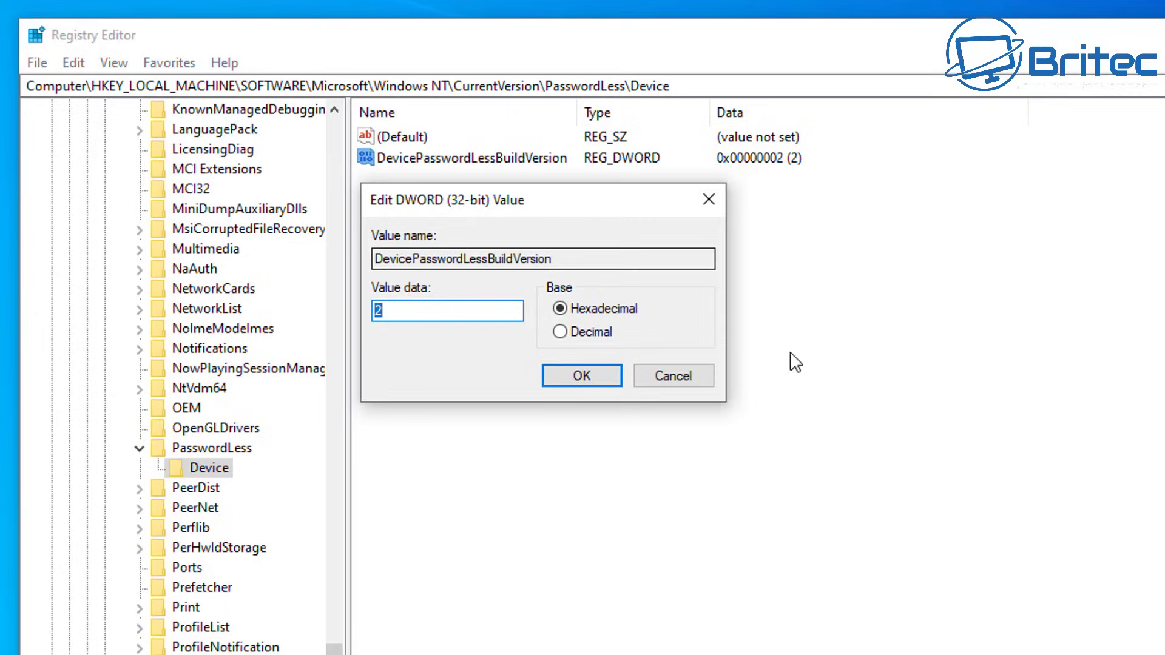
{"action": "left_click", "coordinate": [393, 313]}
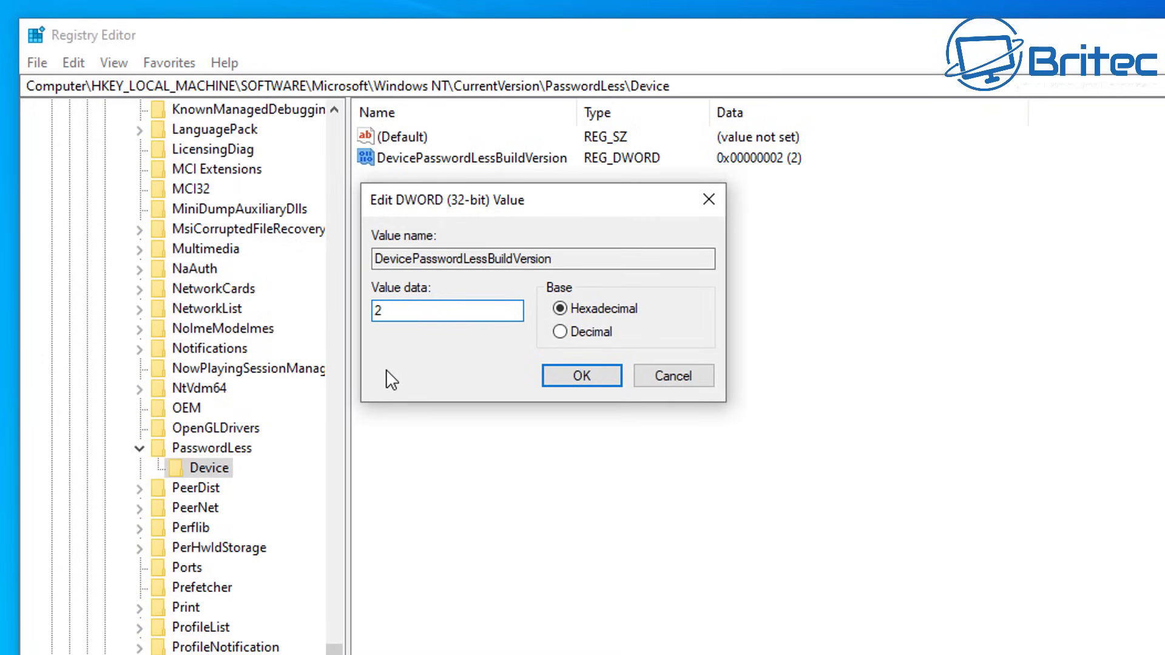
{"action": "double_click", "coordinate": [395, 310]}
{"action": "type", "text": "0"}
{"action": "left_click", "coordinate": [581, 375]}
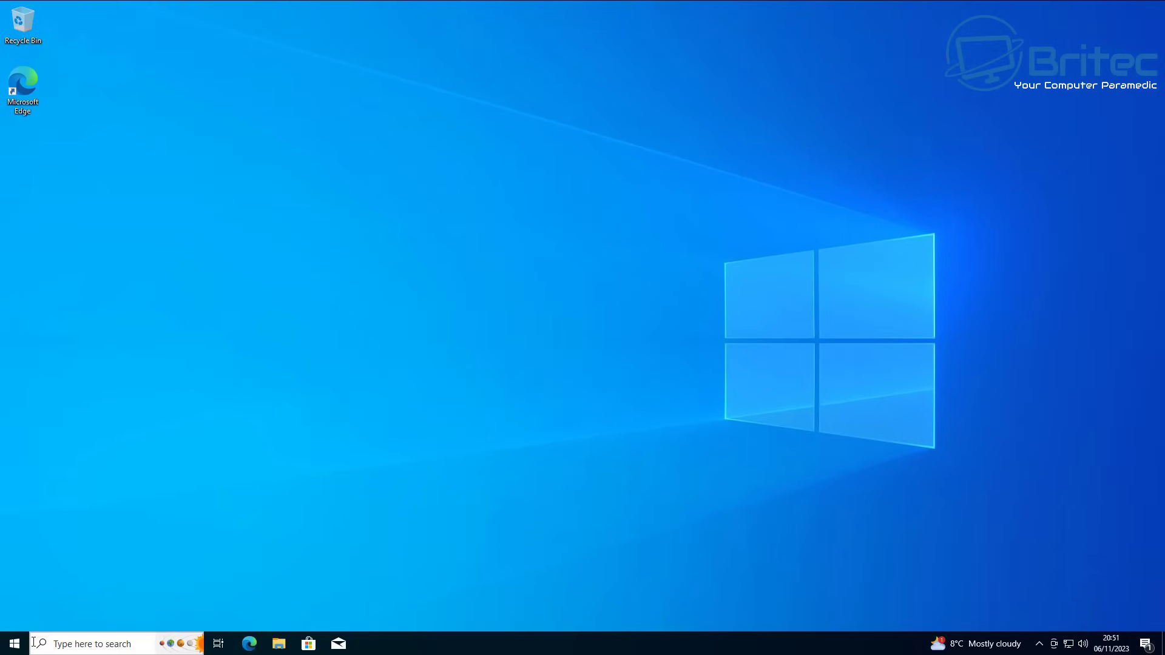
Step: Restart the PC from the Start menu's power options
{"action": "left_click", "coordinate": [13, 643]}
{"action": "left_click", "coordinate": [16, 618]}
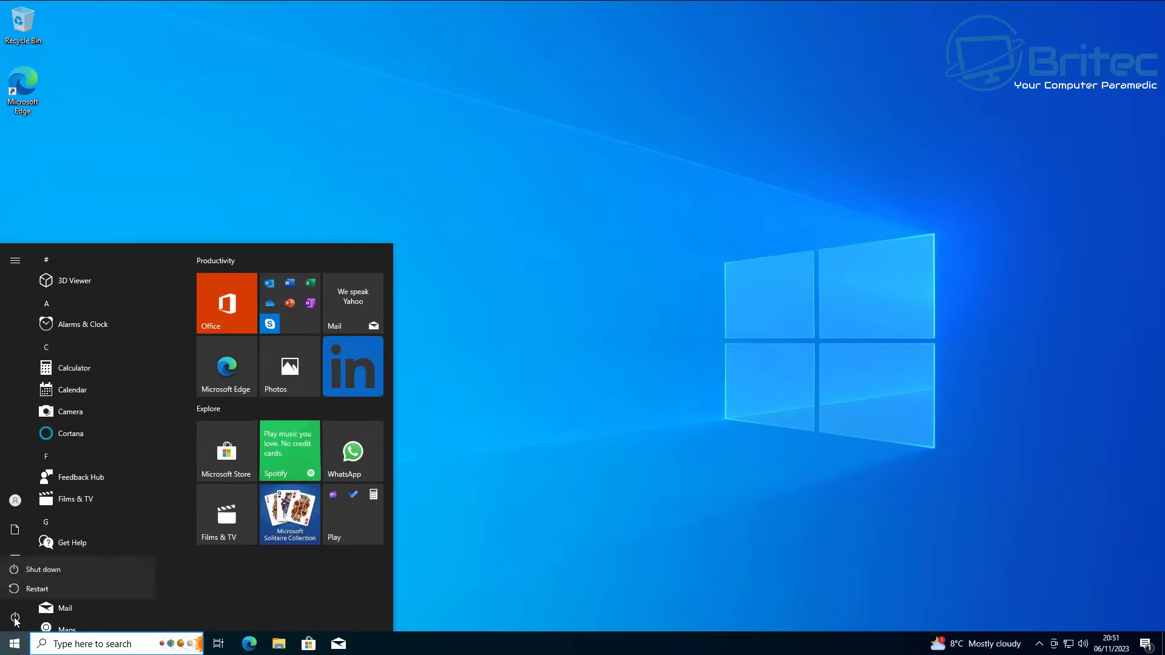
{"action": "left_click", "coordinate": [15, 618]}
{"action": "left_click", "coordinate": [15, 618]}
{"action": "left_click", "coordinate": [36, 588]}
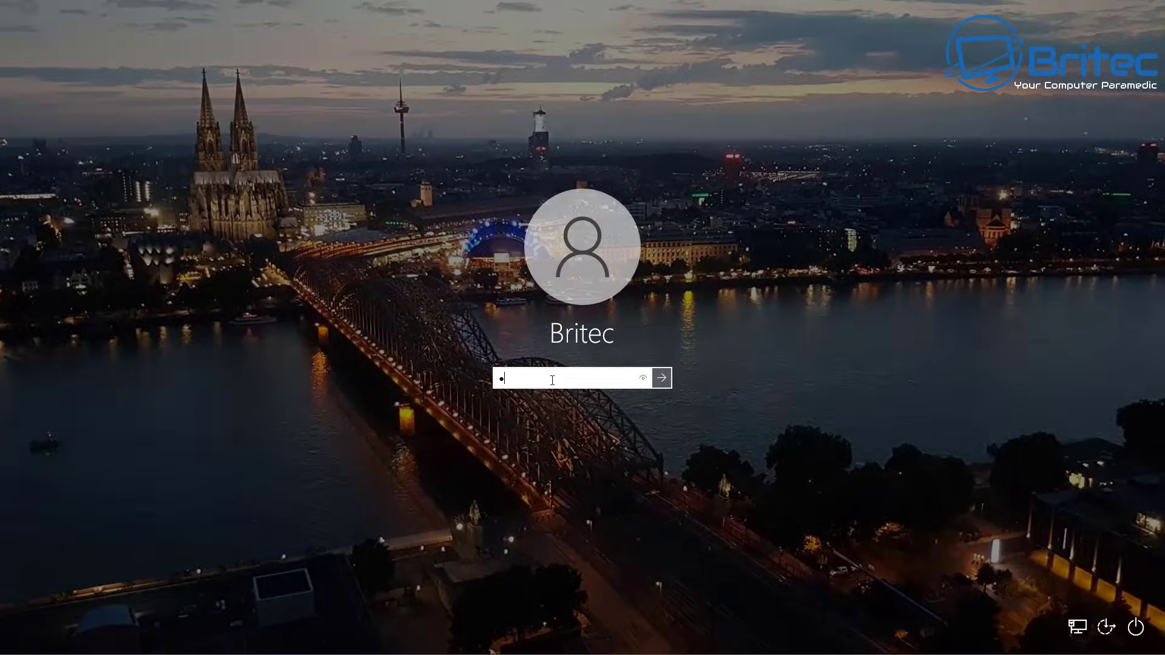
Step: Sign in with the account password after dismissing one incorrect-password message
{"action": "key", "text": "Return"}
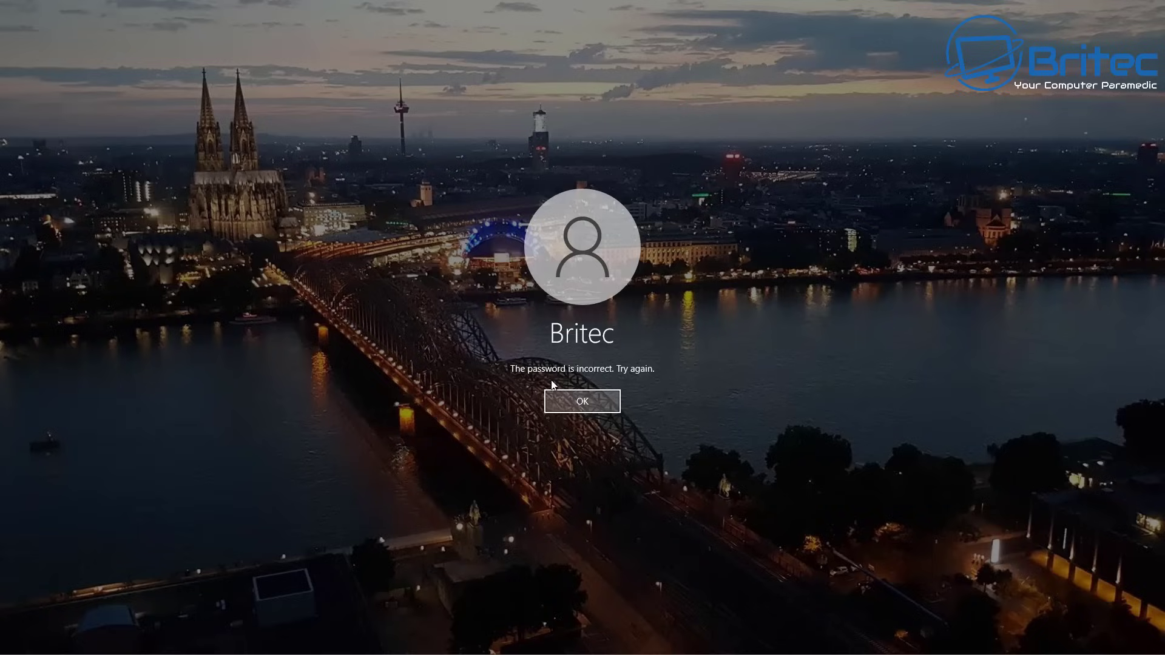
{"action": "left_click", "coordinate": [577, 403]}
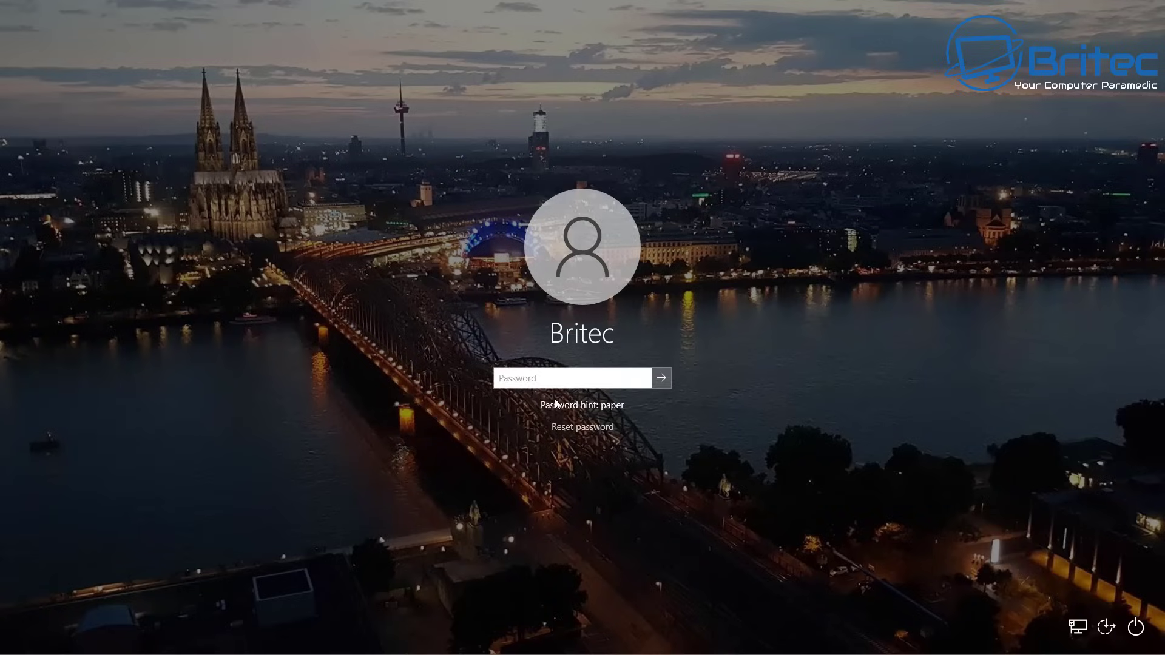
{"action": "type", "text": "pa"}
{"action": "key", "text": "Return"}
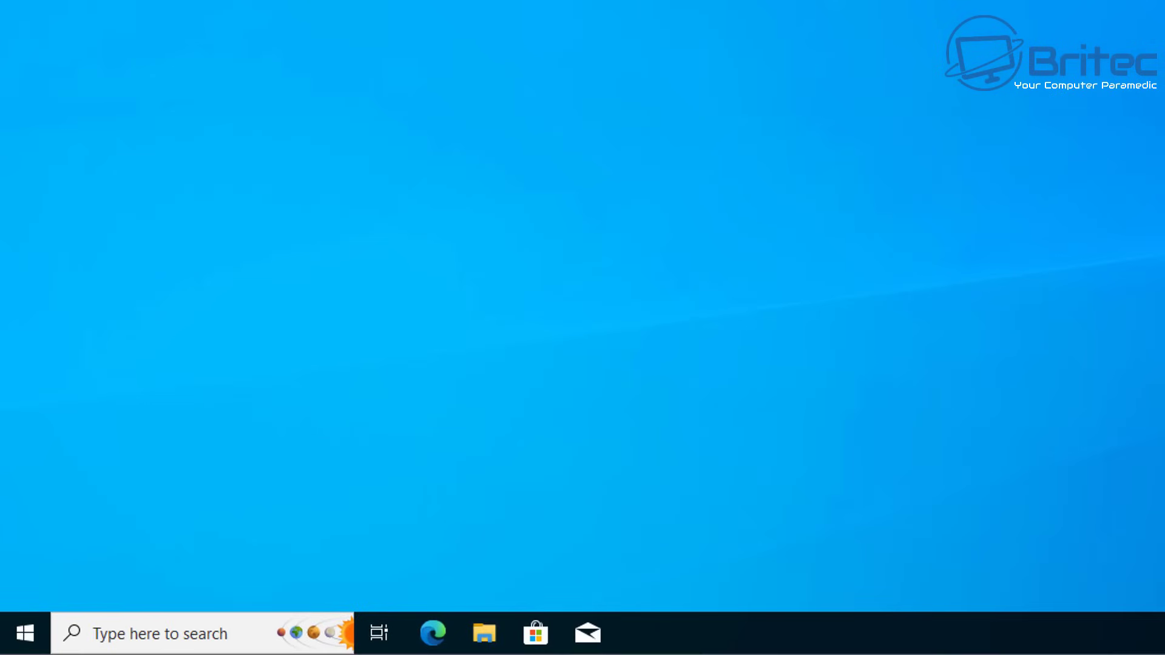
Step: Run netplwiz from the Run box opened via the Start quick menu
{"action": "right_click", "coordinate": [35, 629]}
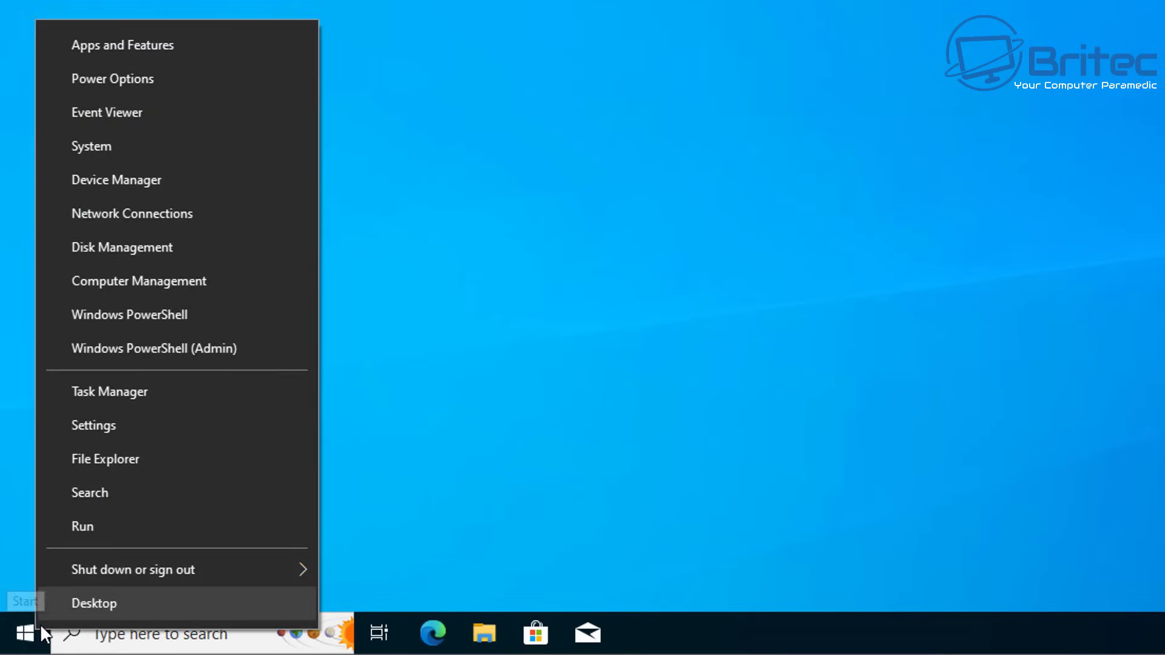
{"action": "left_click", "coordinate": [73, 525]}
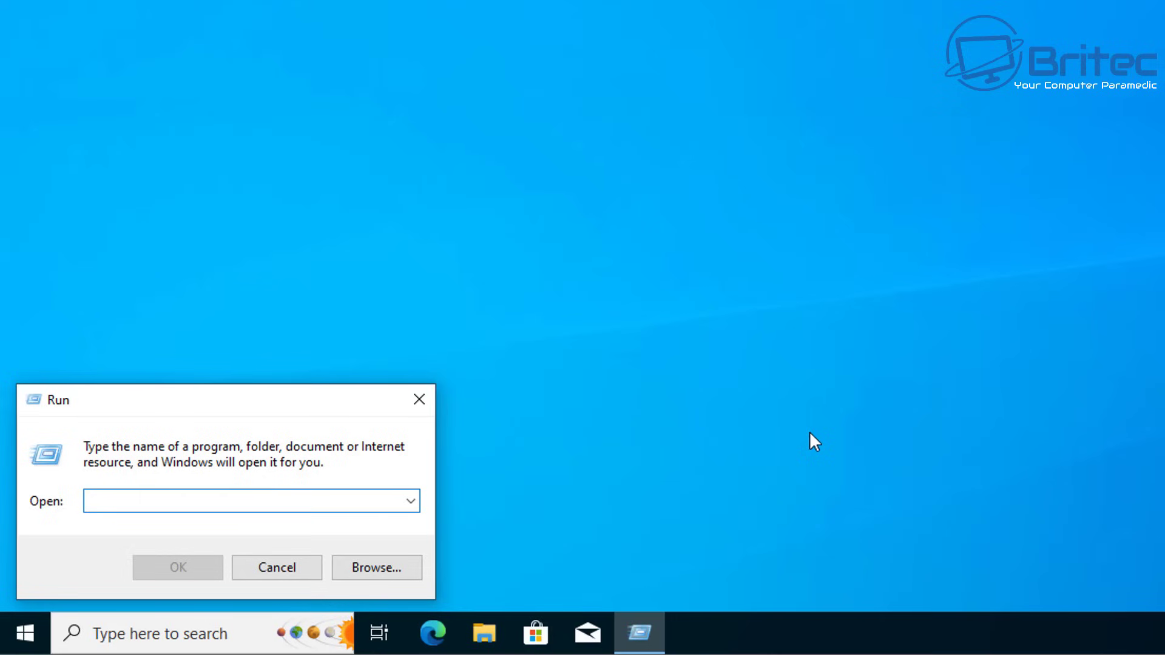
{"action": "type", "text": "netplwiz"}
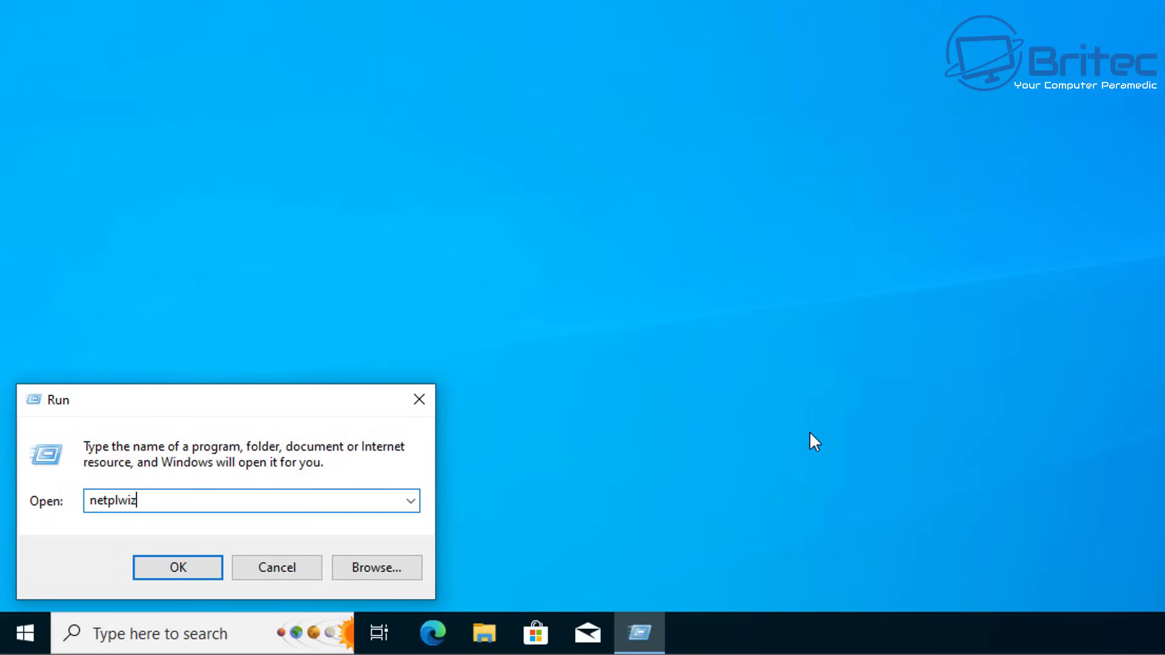
{"action": "key", "text": "Return"}
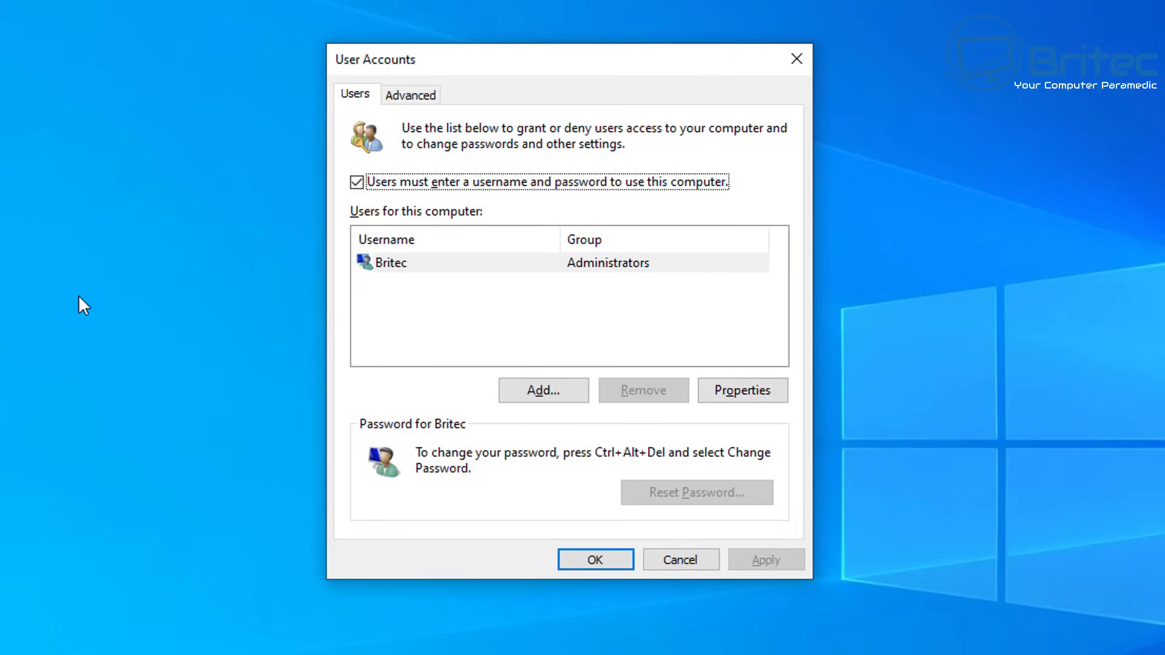
Step: Uncheck 'Users must enter a user name and password', enter and confirm the account password, then OK
{"action": "left_click", "coordinate": [358, 182]}
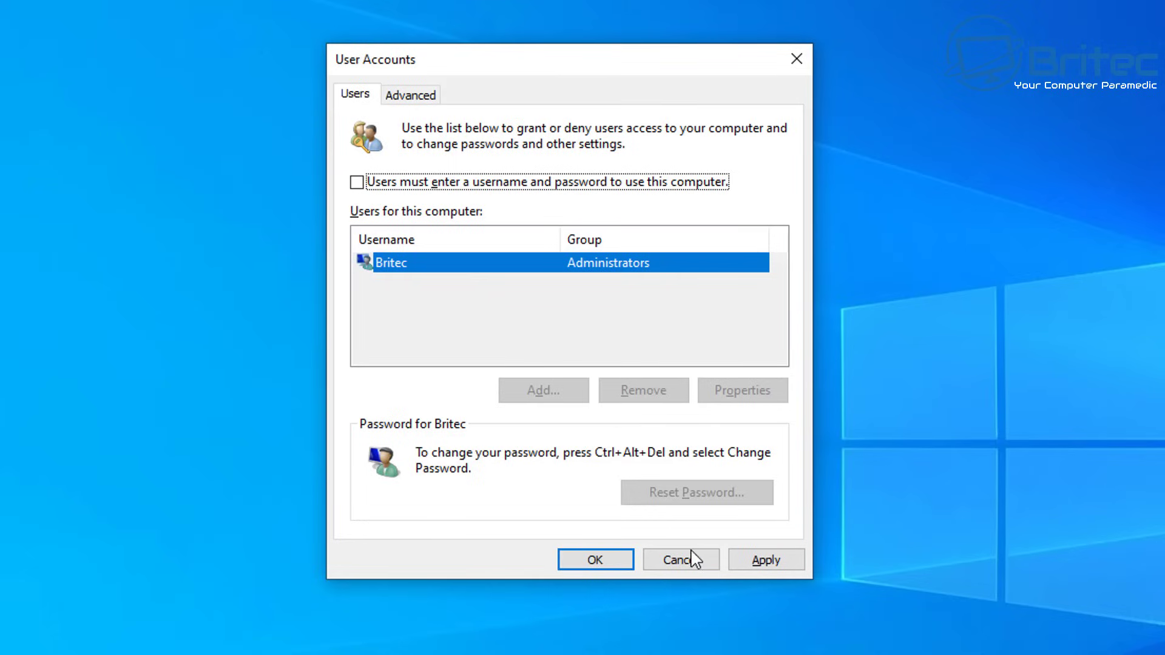
{"action": "left_click", "coordinate": [767, 560]}
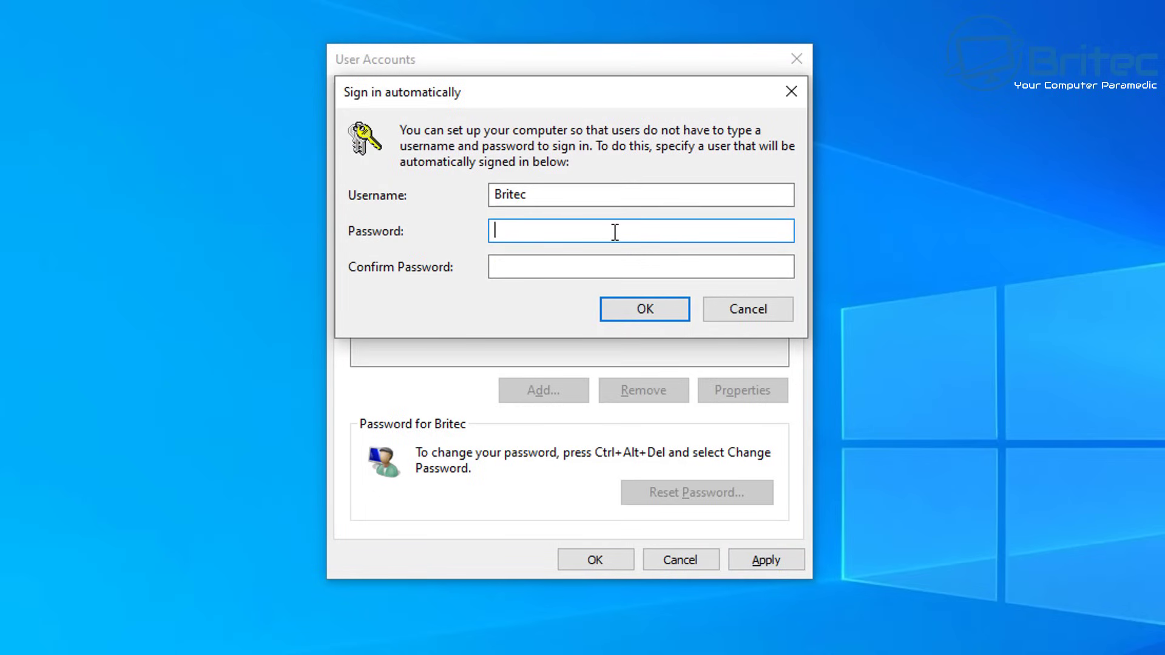
{"action": "type", "text": "1234"}
{"action": "left_click", "coordinate": [529, 265]}
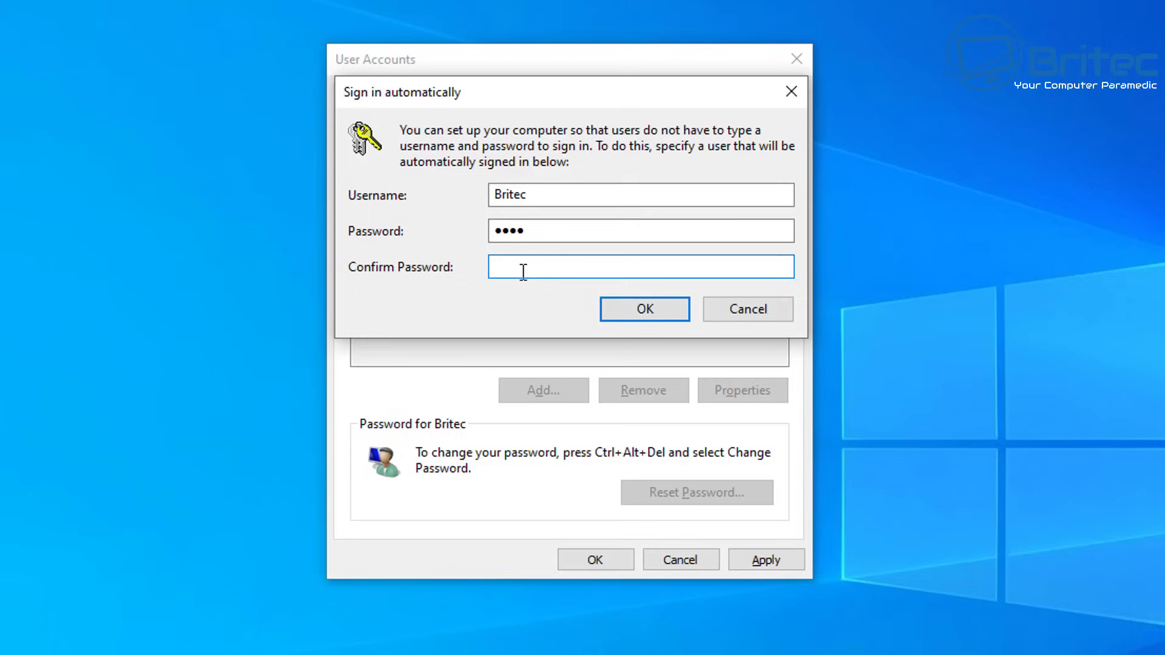
{"action": "type", "text": "1234"}
{"action": "left_click", "coordinate": [649, 319]}
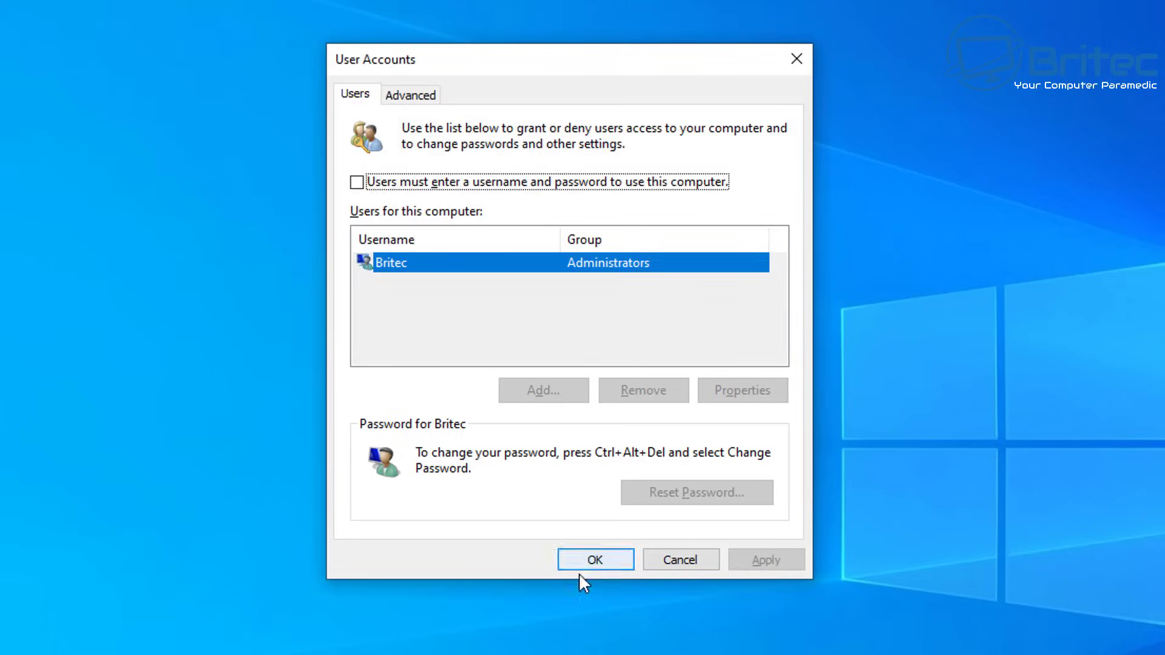
{"action": "left_click", "coordinate": [580, 565]}
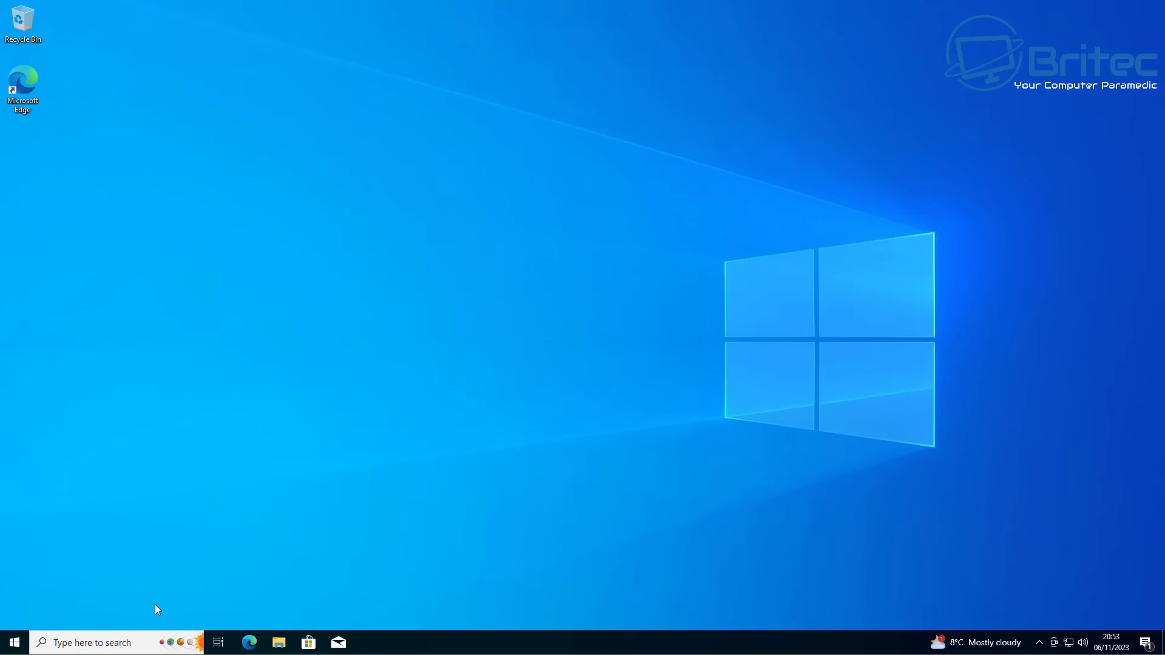
Step: Restart the PC from Start > Power and let Windows sign in automatically
{"action": "left_click", "coordinate": [14, 643]}
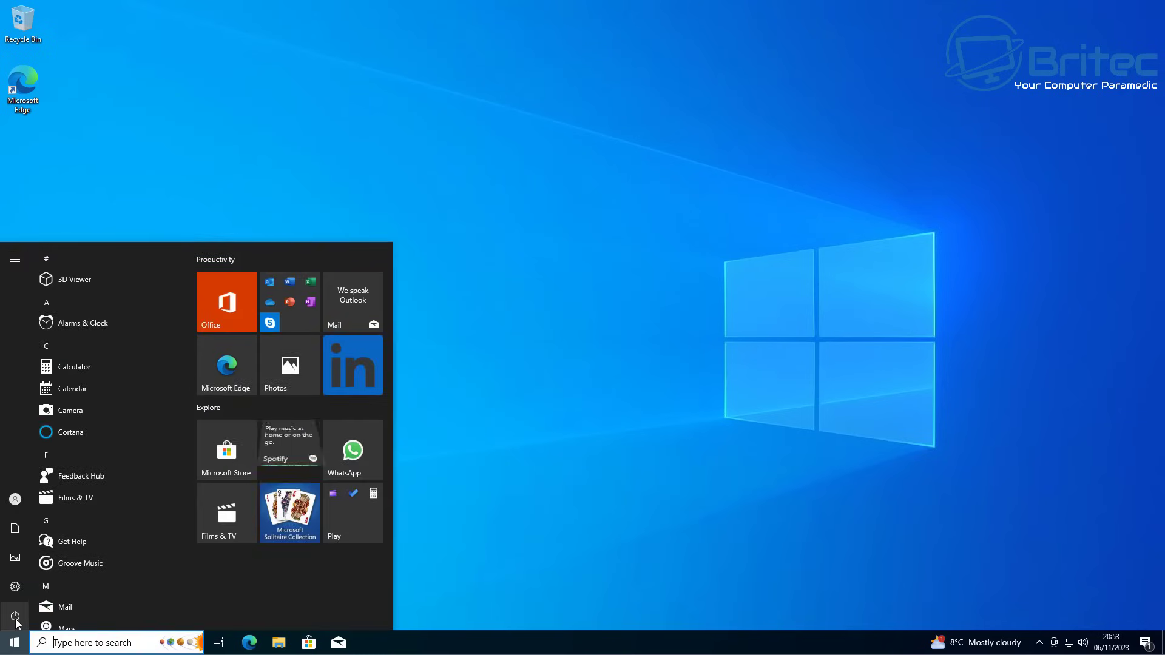
{"action": "left_click", "coordinate": [32, 617]}
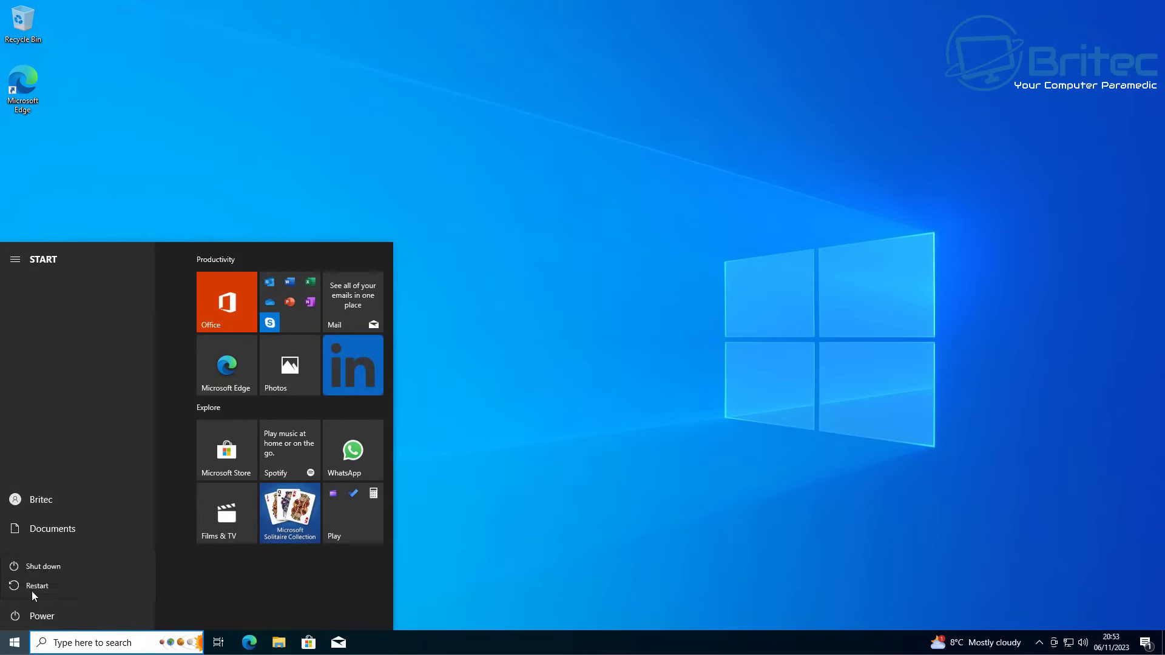
{"action": "left_click", "coordinate": [32, 591]}
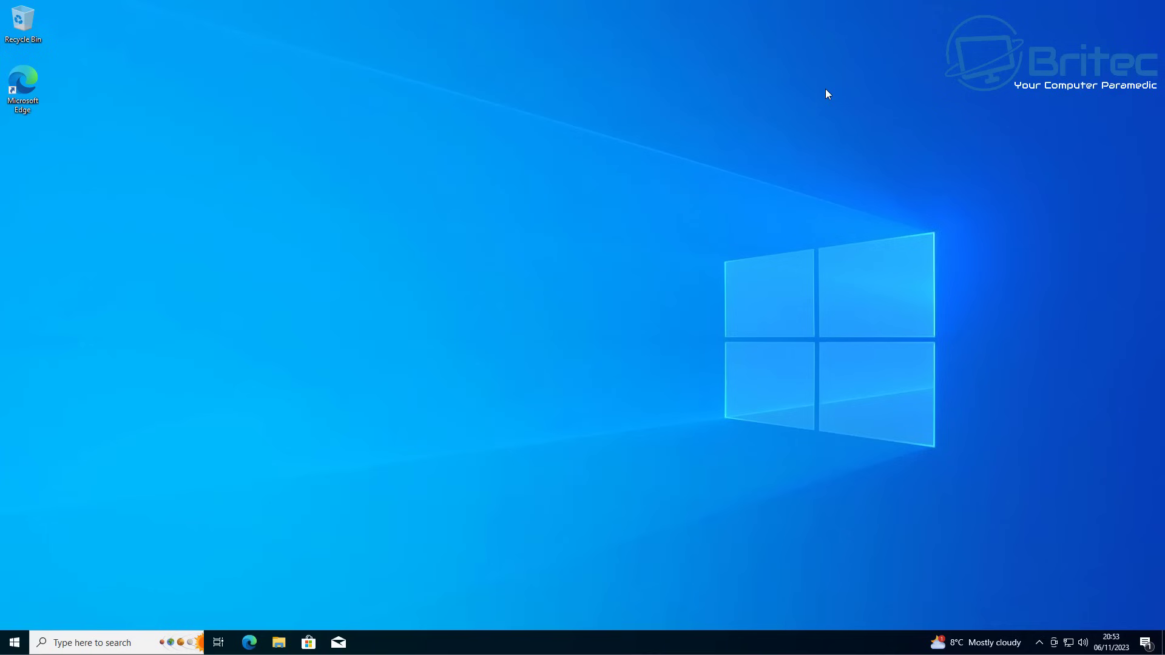
Step: Open Control Panel via search 'control' and go to User Accounts > User Accounts
{"action": "left_click", "coordinate": [72, 641]}
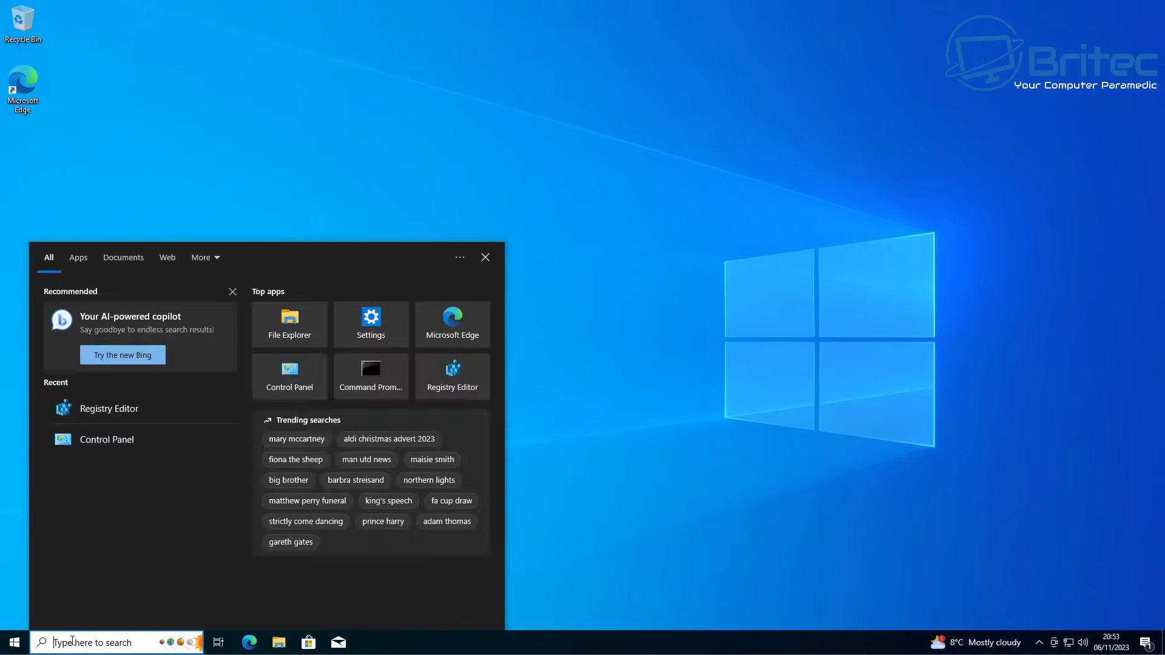
{"action": "type", "text": "control"}
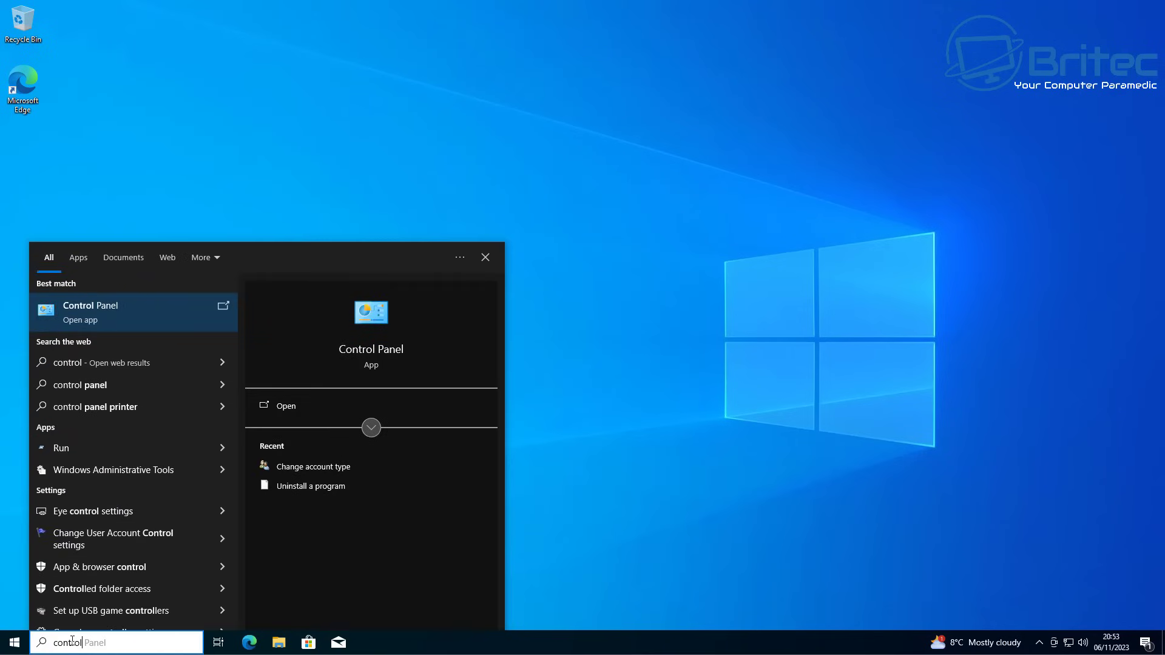
{"action": "left_click", "coordinate": [127, 313]}
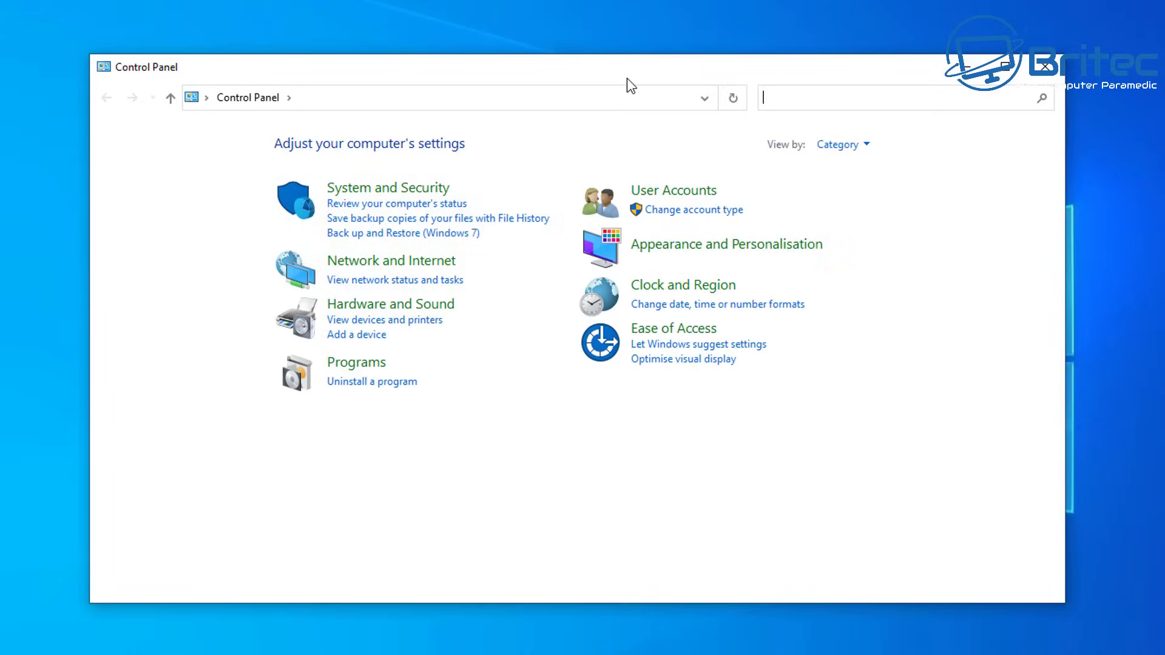
{"action": "left_click_drag", "start_coordinate": [627, 76], "coordinate": [613, 44]}
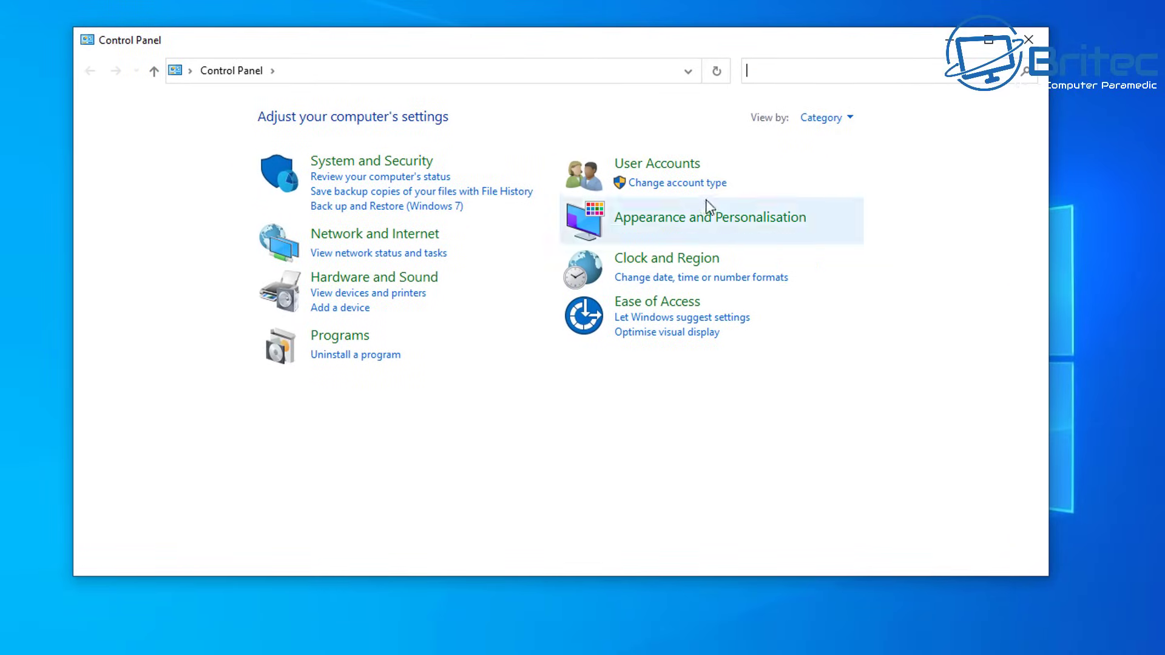
{"action": "left_click", "coordinate": [672, 165]}
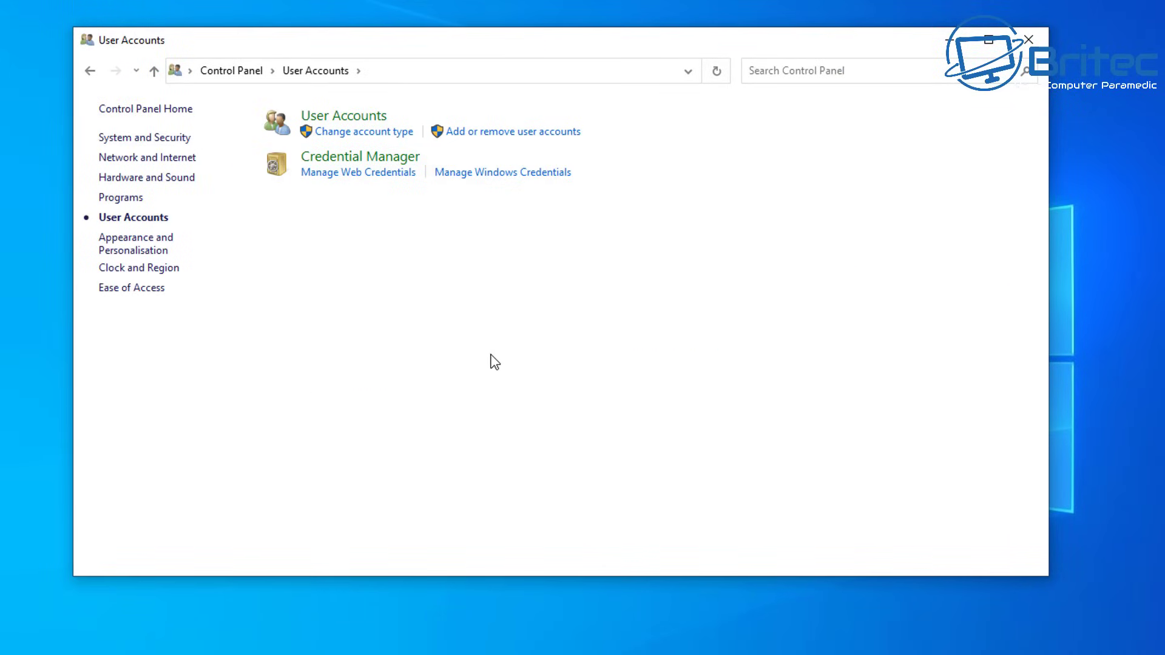
{"action": "left_click", "coordinate": [362, 113]}
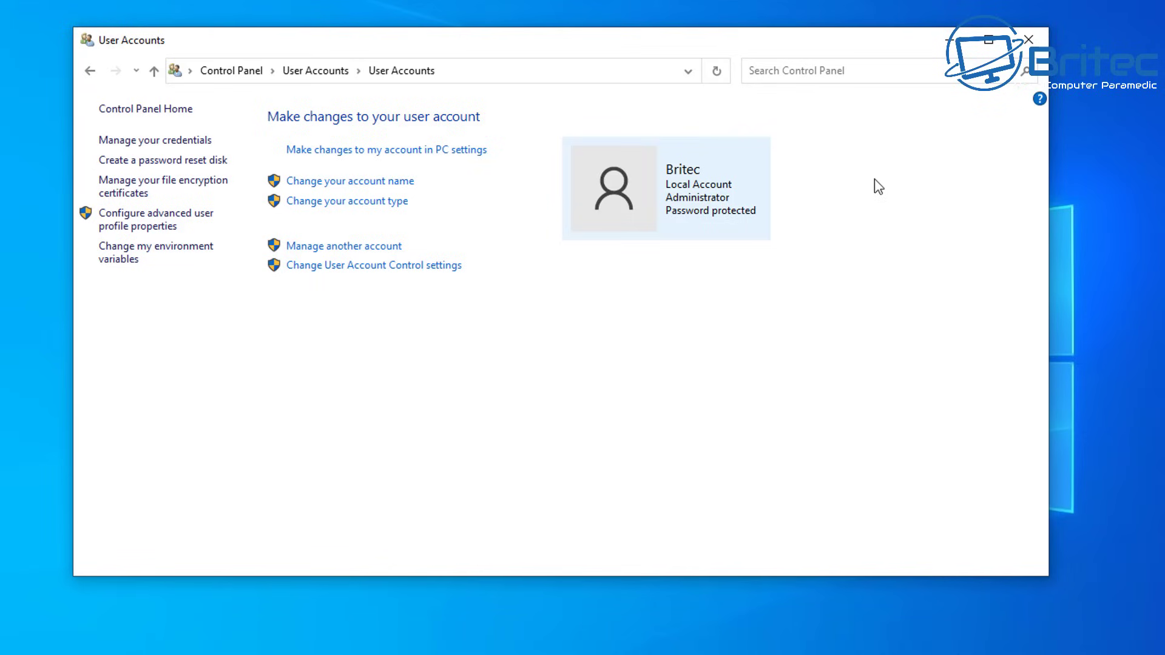
Step: Close the Control Panel User Accounts window
{"action": "left_click", "coordinate": [1028, 40]}
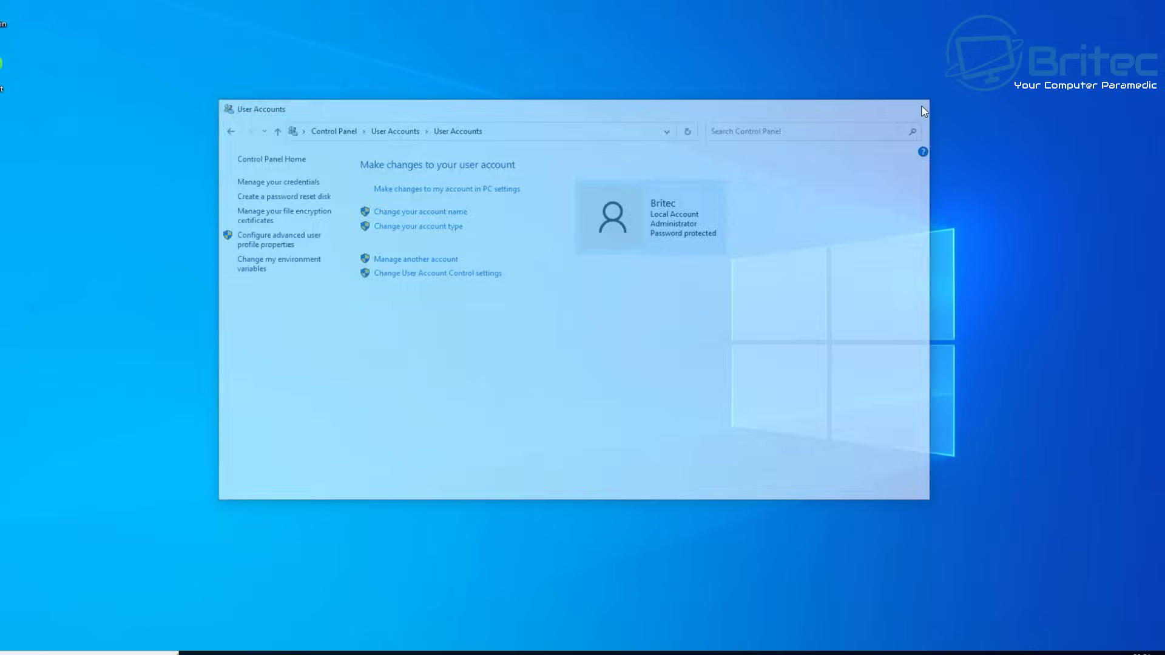